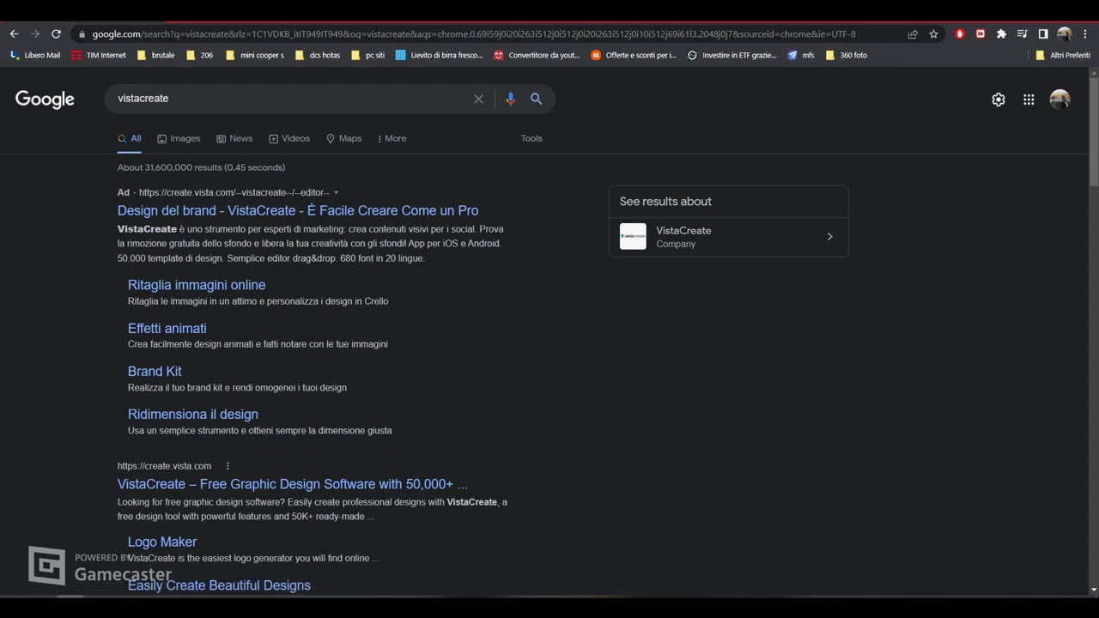
Open the VistaCreate website from the search results
scroll(545, 333, "down", 1)
left_click(292, 418)
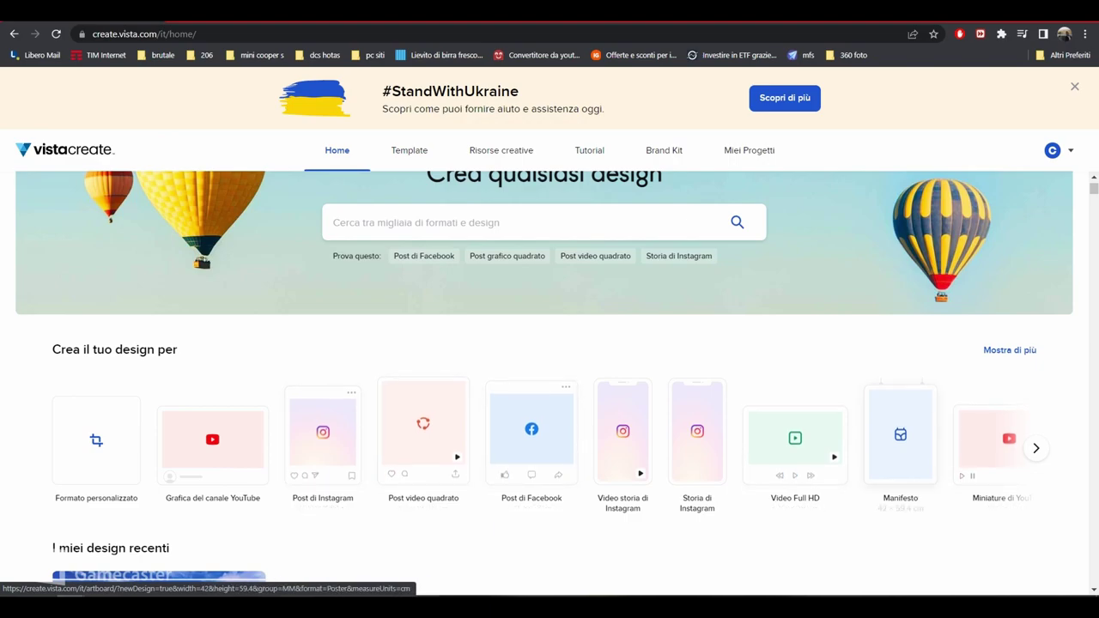
Browse the available design formats, recent designs and featured templates on the home page
left_click(1036, 448)
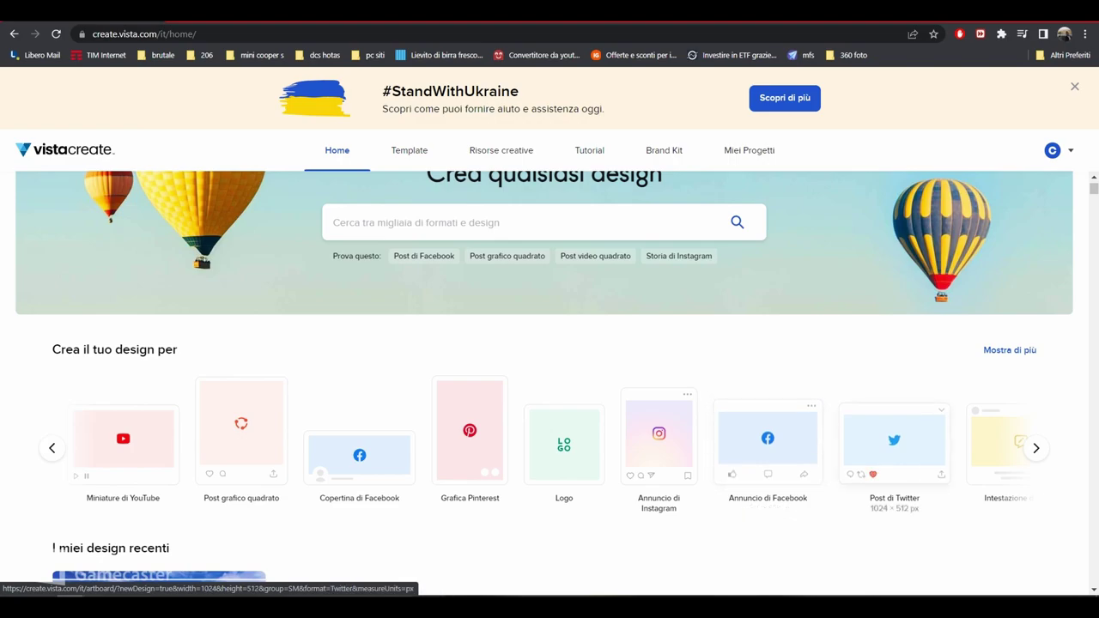
left_click(1036, 448)
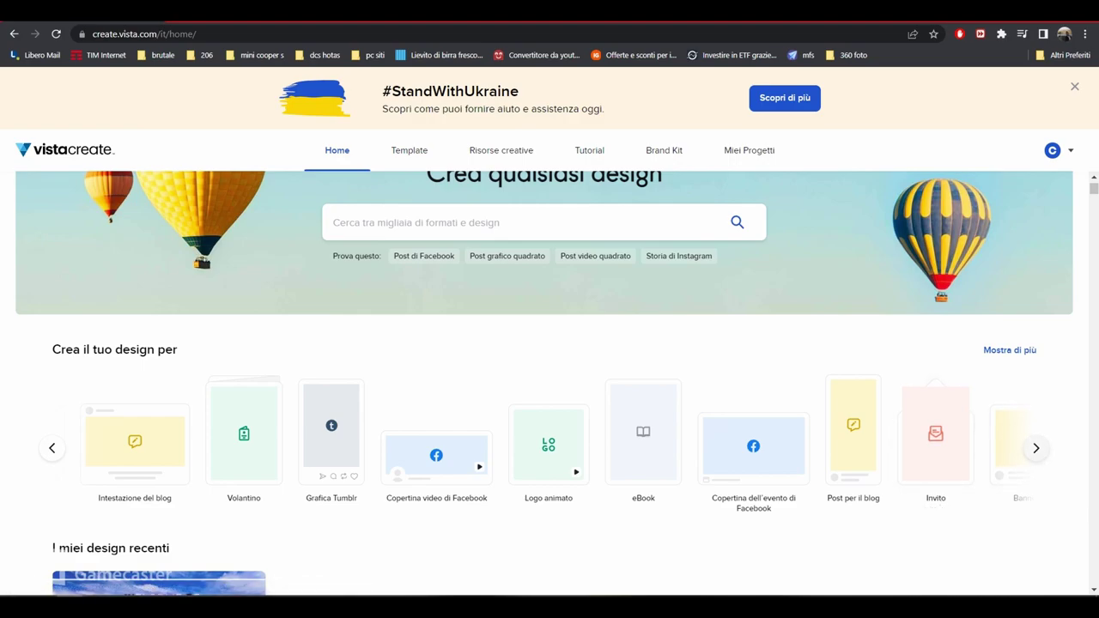
left_click(1036, 448)
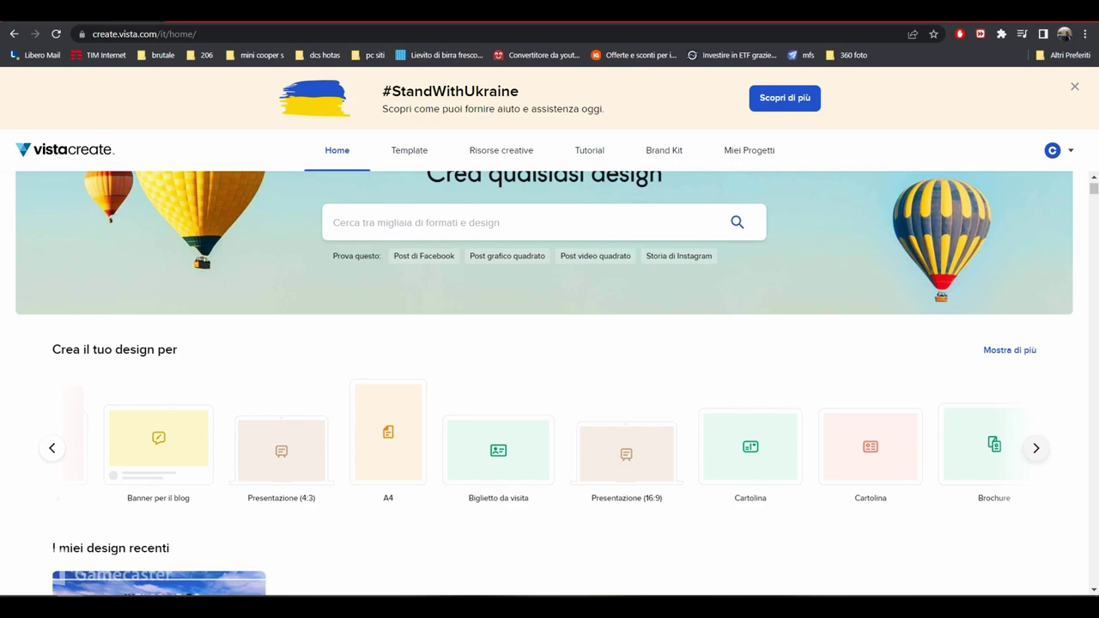
left_click(1036, 448)
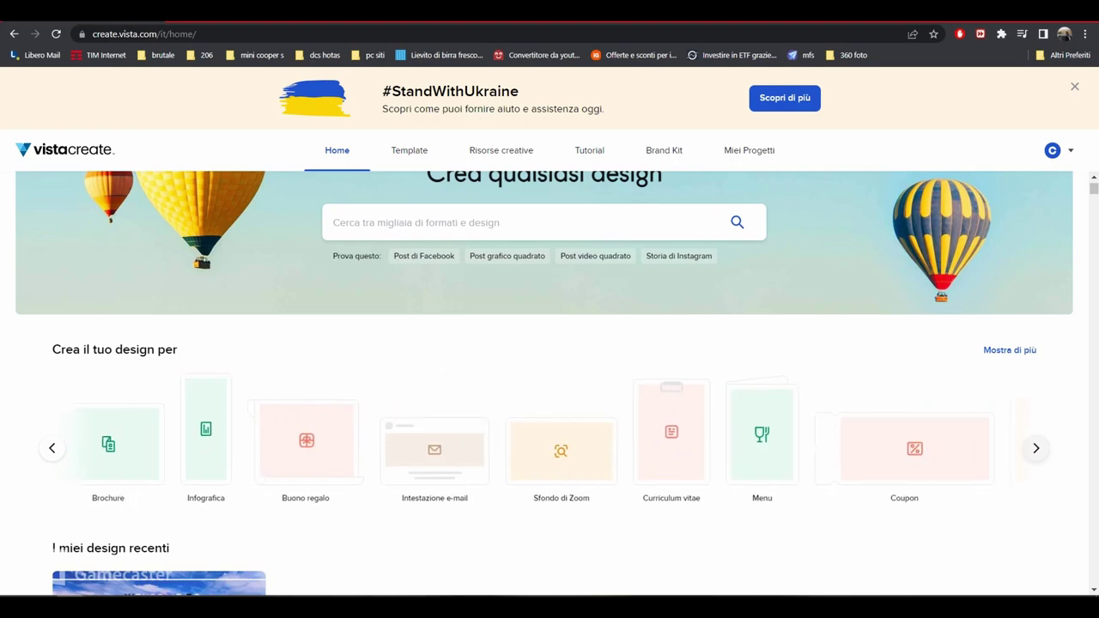
left_click(1035, 448)
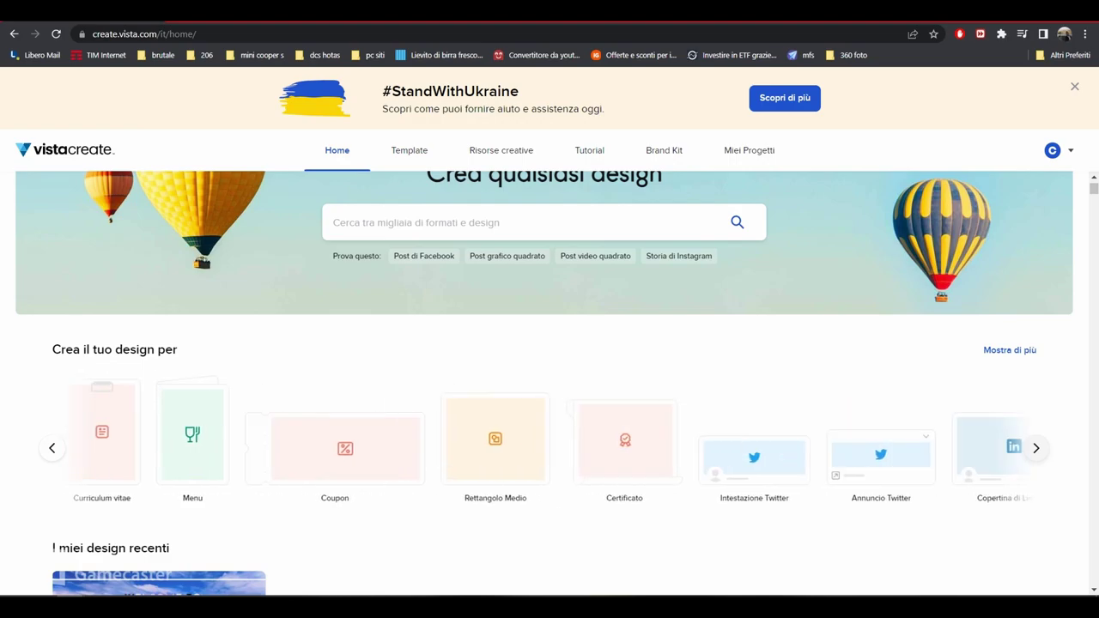
scroll(544, 382, "down", 4)
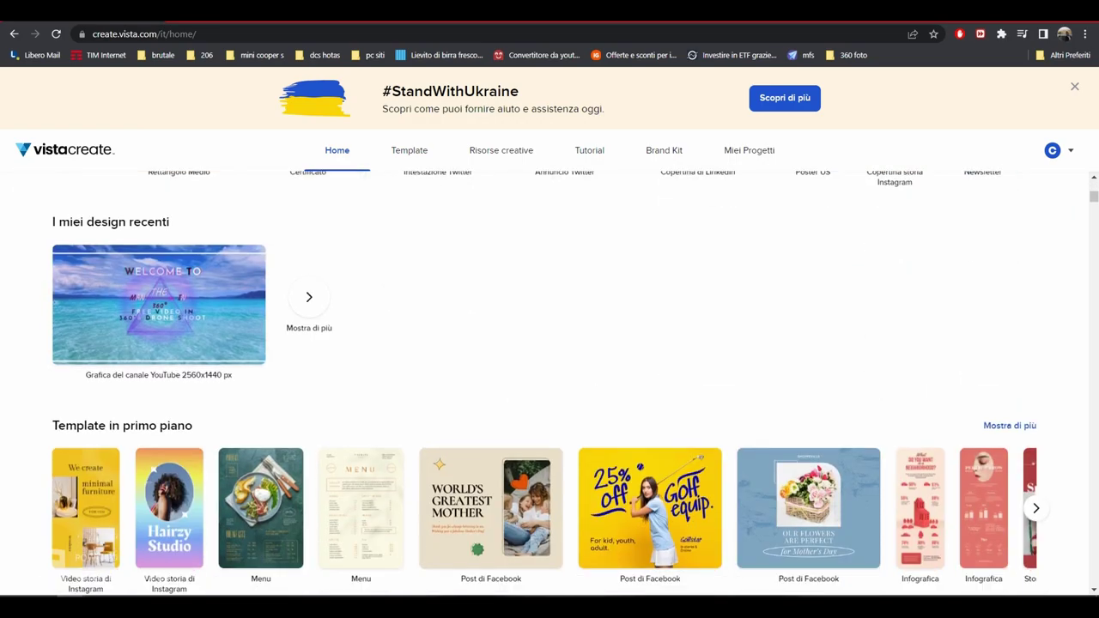
scroll(545, 383, "up", 5)
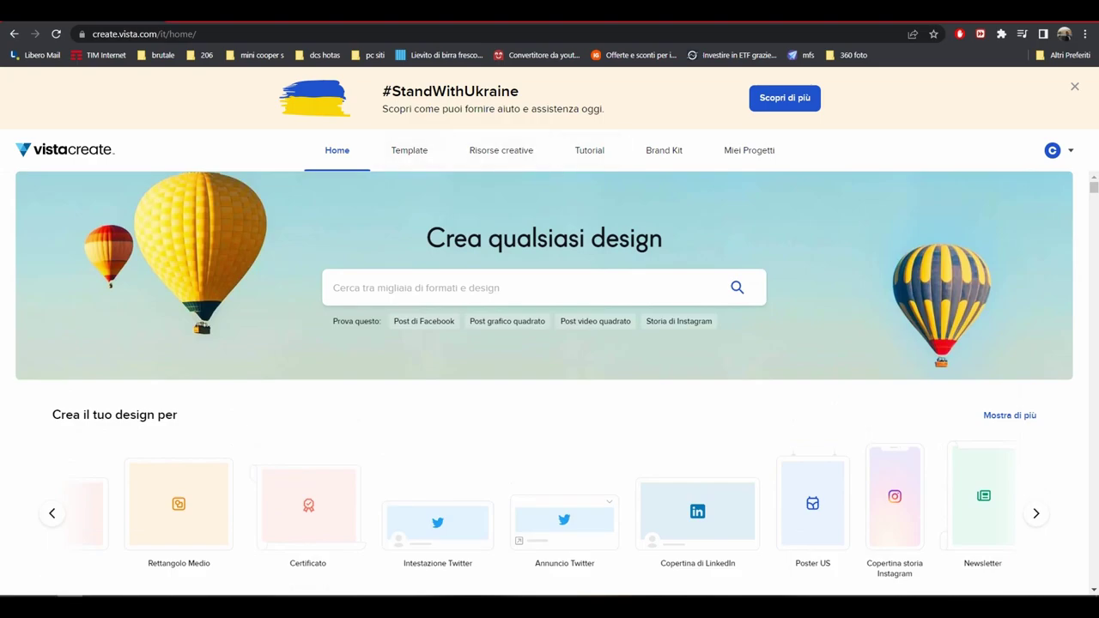
Go back through the design formats and start a blank YouTube thumbnail (Miniature di YouTube) design
left_click(53, 514)
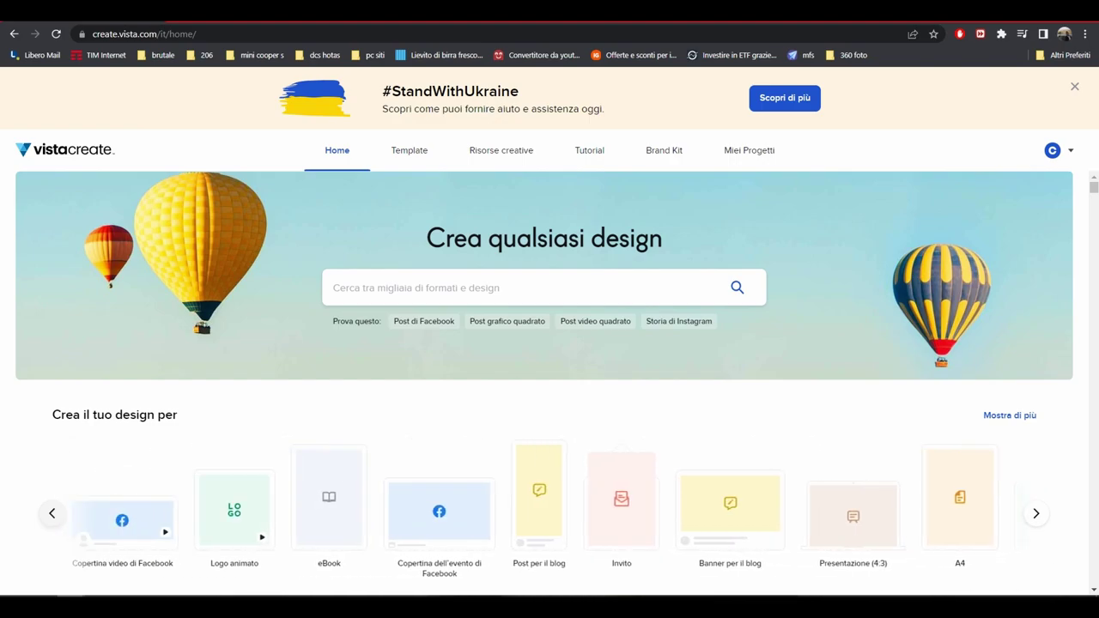
double_click(52, 514)
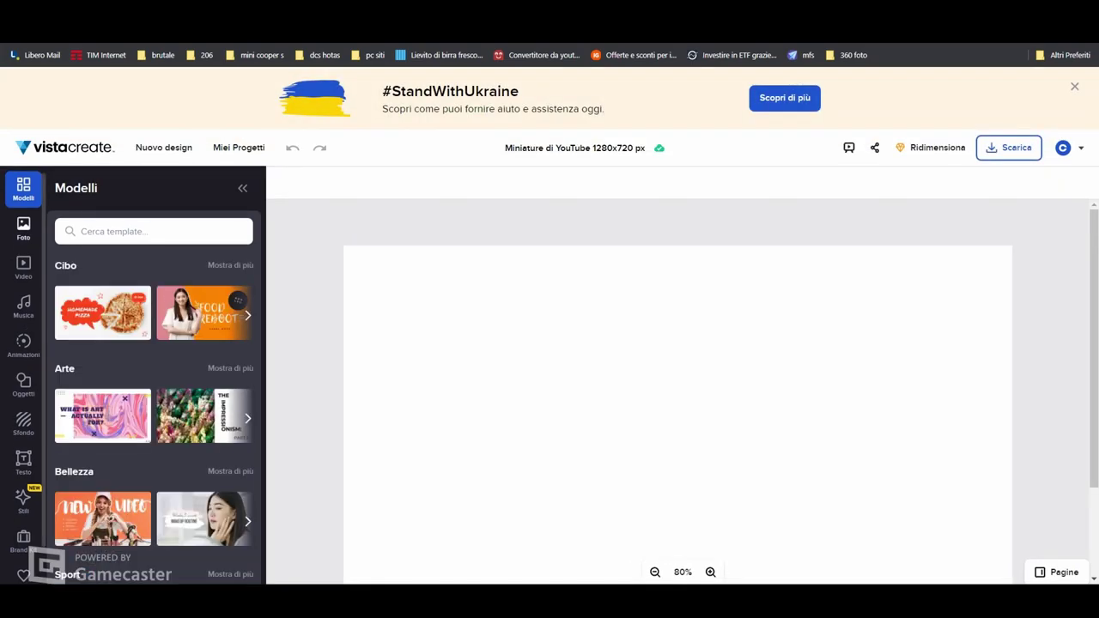
Apply the "best SEASIDE houses" template from the Viaggi category to the blank thumbnail
scroll(154, 412, "down", 3)
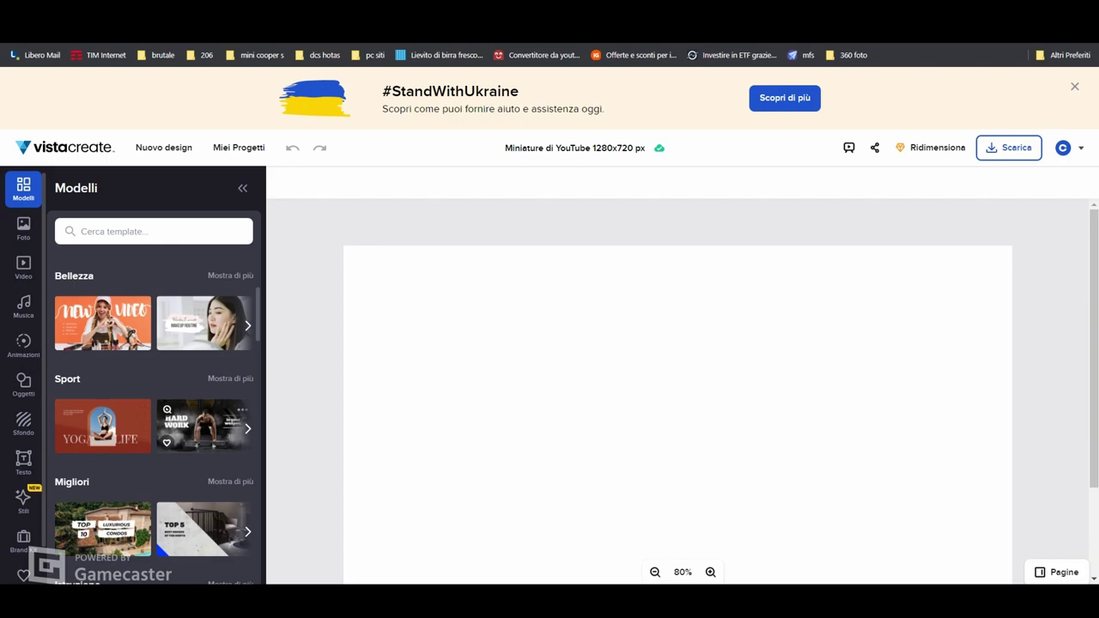
scroll(154, 412, "down", 2)
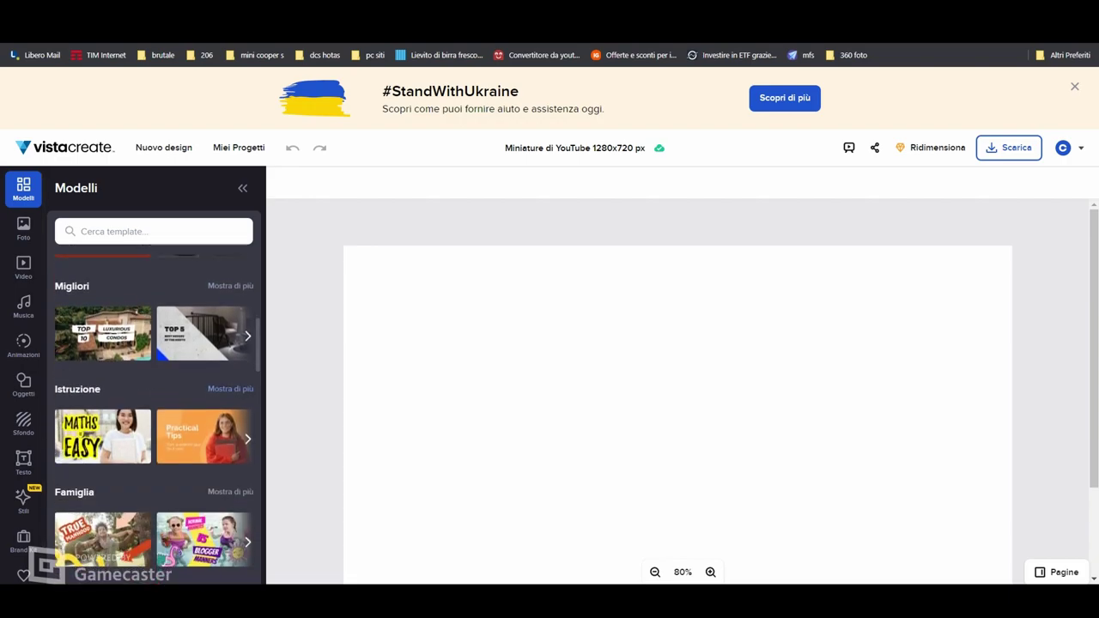
scroll(204, 403, "down", 2)
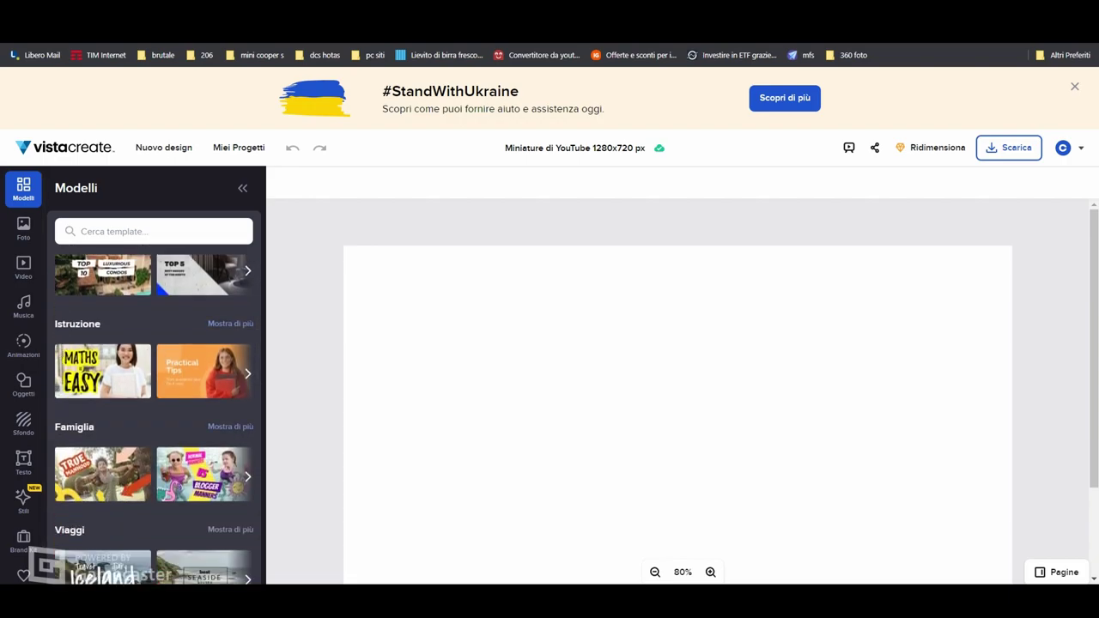
scroll(205, 403, "down", 1)
left_click(230, 397)
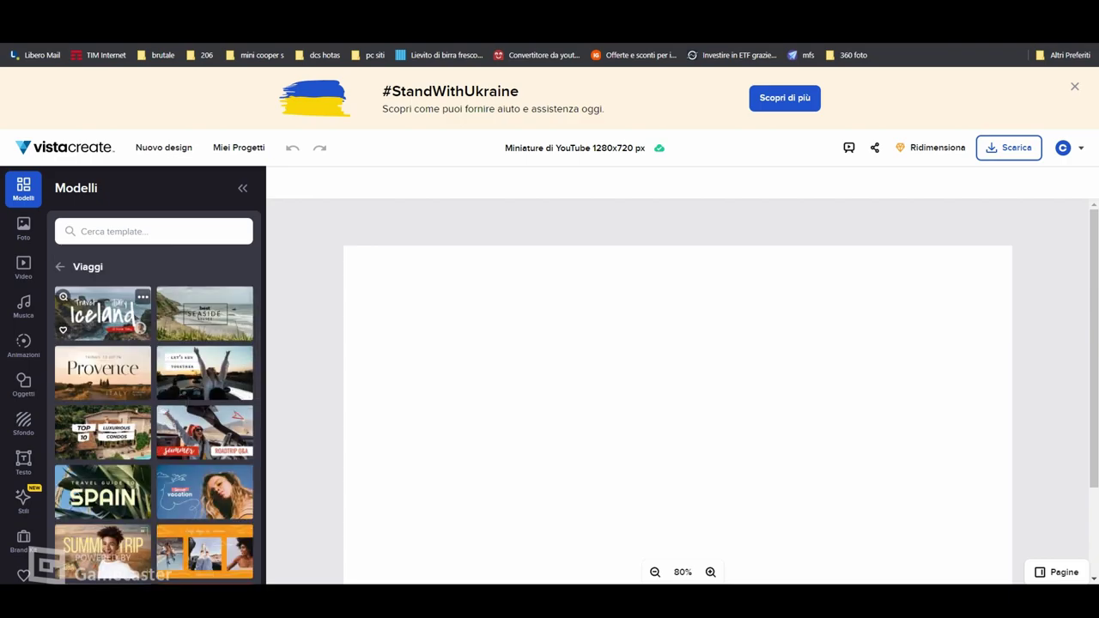
left_click(205, 316)
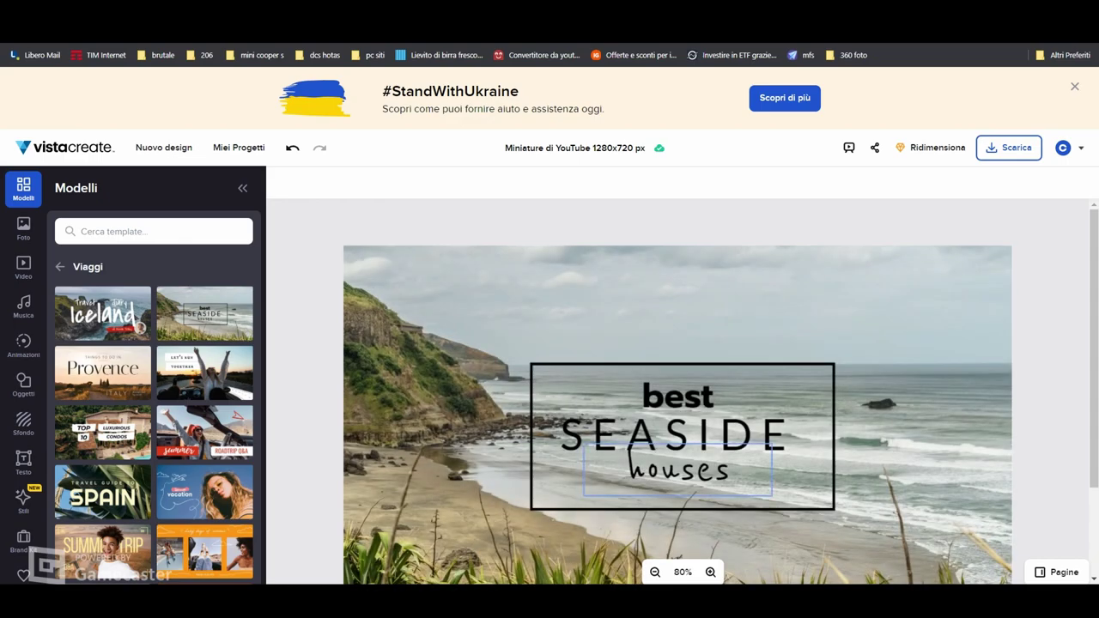
Rearrange the title: move the frame and "SEASIDE" up, "best" to the frame's left and "houses" to its right
left_click_drag(687, 369, 681, 274)
left_click_drag(678, 397, 480, 310)
left_click_drag(674, 435, 685, 346)
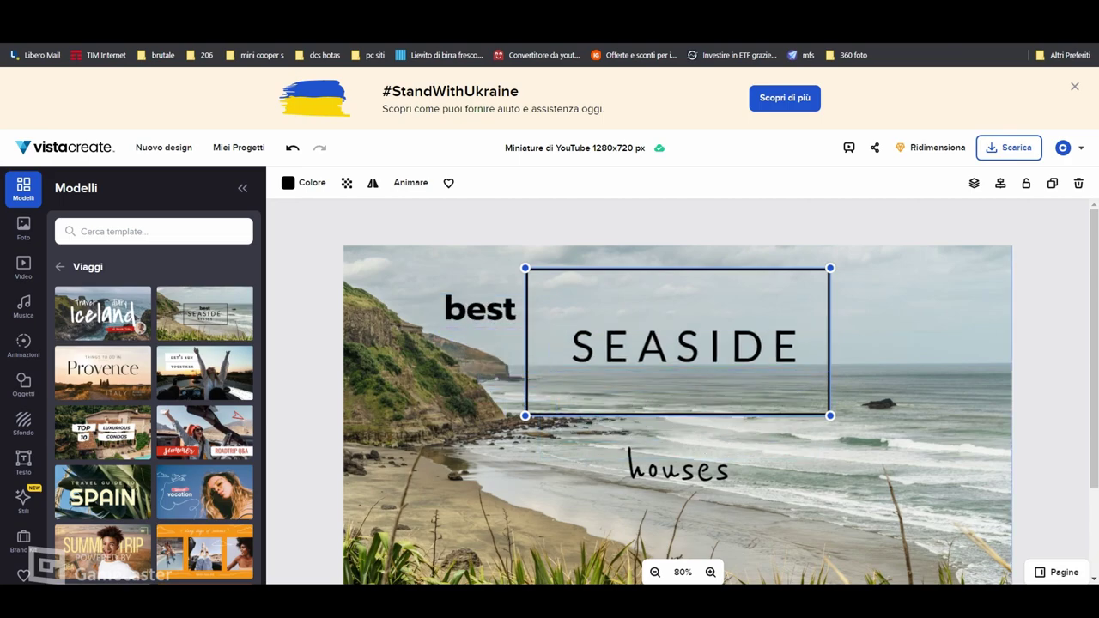
left_click_drag(679, 470, 936, 382)
Examine the crop, opacity and border options of the background beach photo
left_click(893, 464)
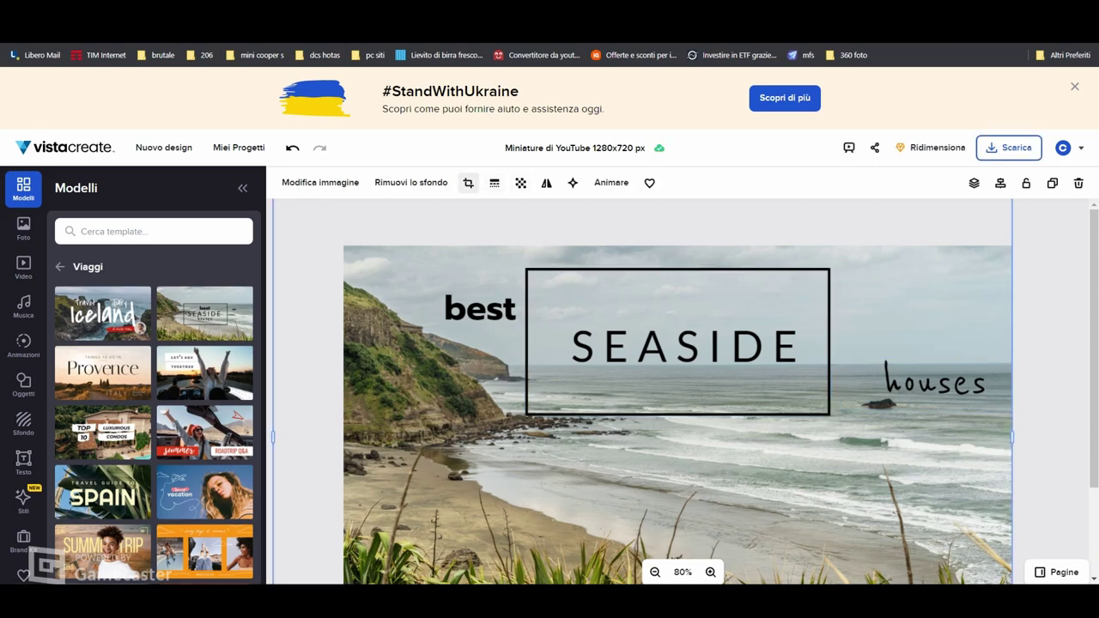
left_click(468, 183)
left_click(996, 182)
left_click(521, 183)
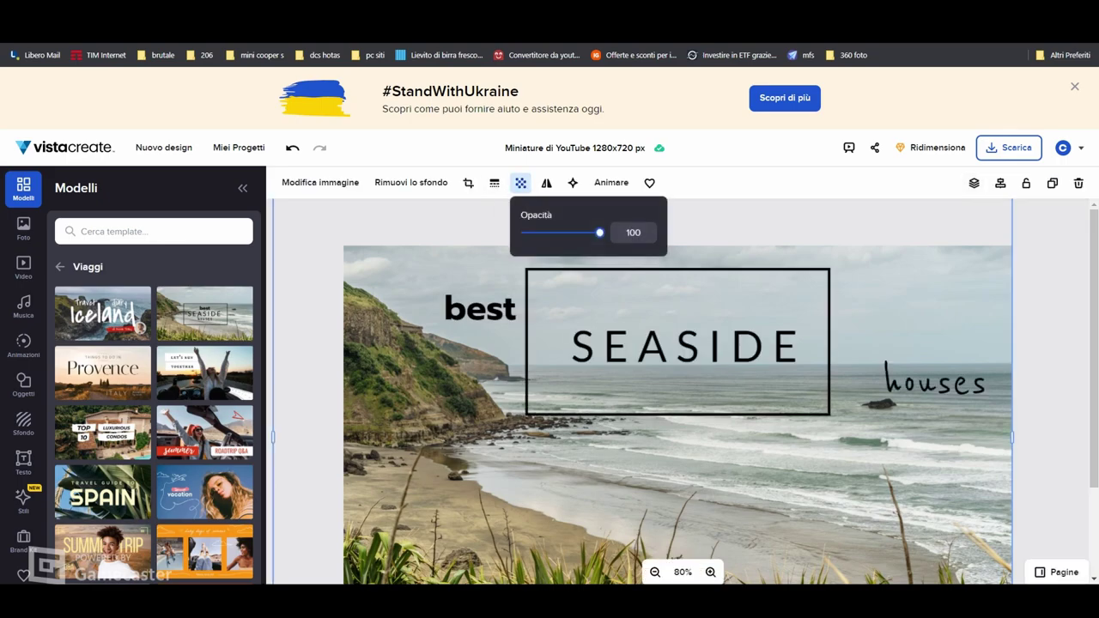
mouse_move(600, 232)
left_mouse_down()
mouse_move(563, 232)
mouse_move(599, 232)
left_mouse_up()
left_click(495, 182)
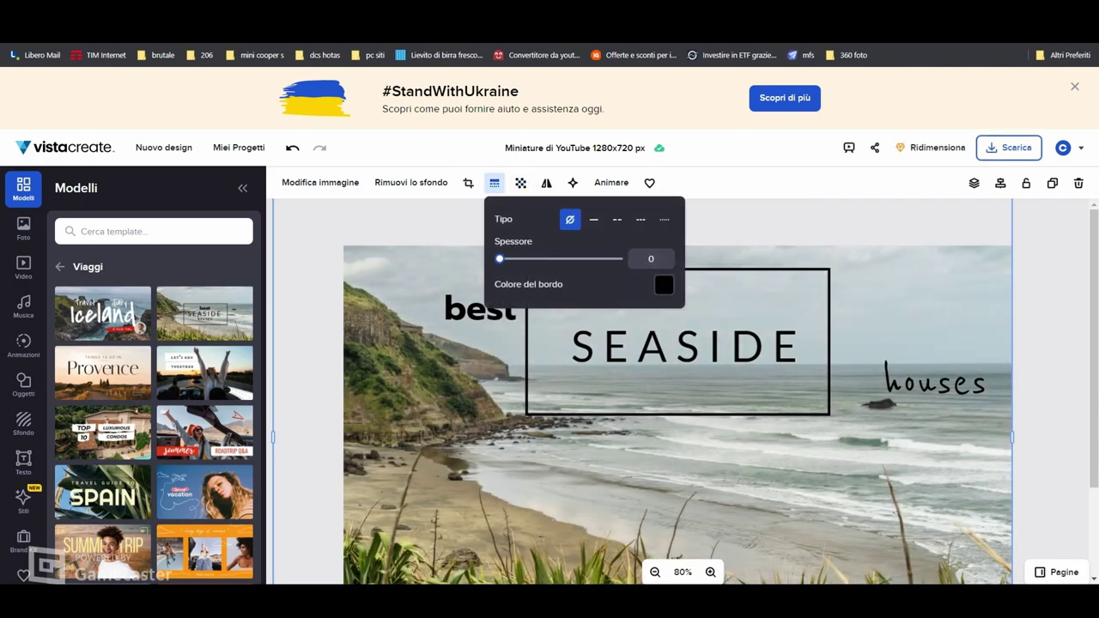
left_click(495, 183)
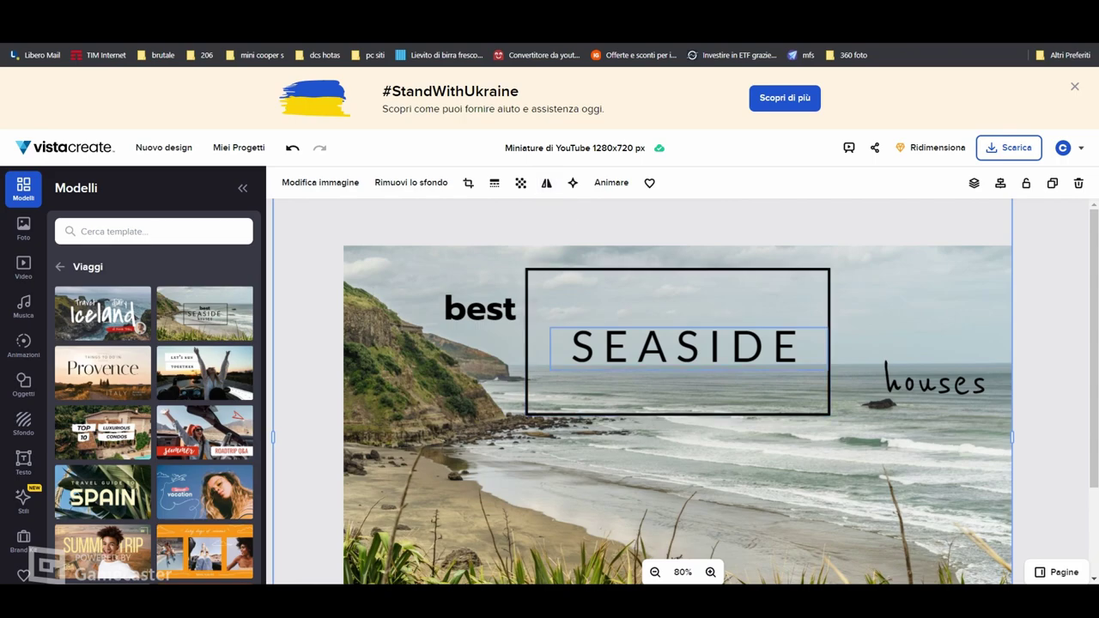
Recolour the "houses" text to red #B81313 and make it partly transparent, at roughly a third opacity
left_click(934, 384)
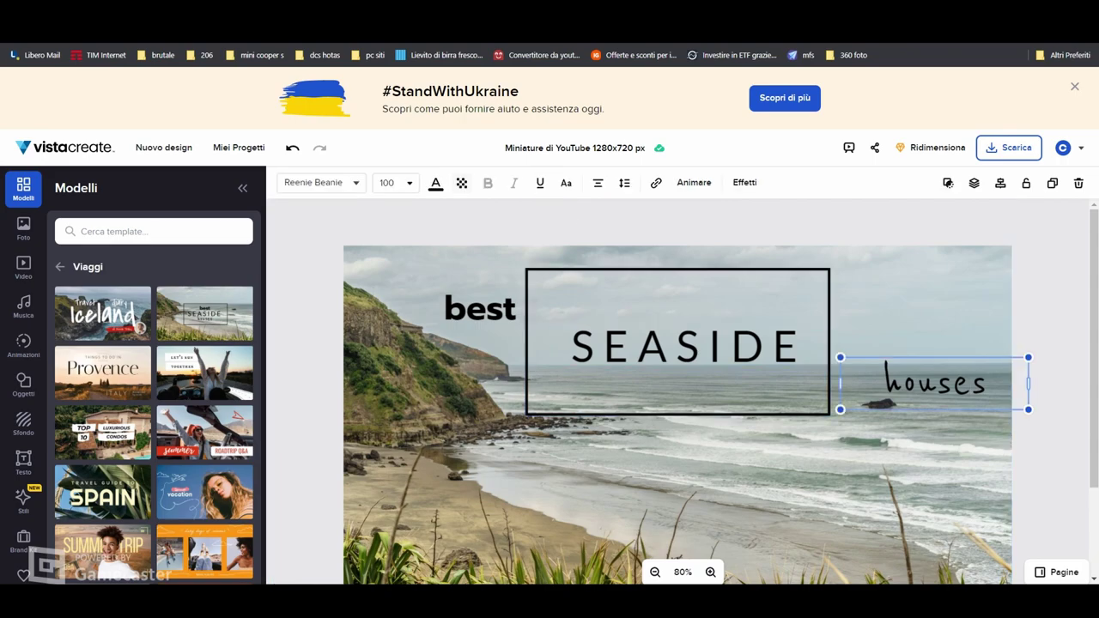
left_click(435, 183)
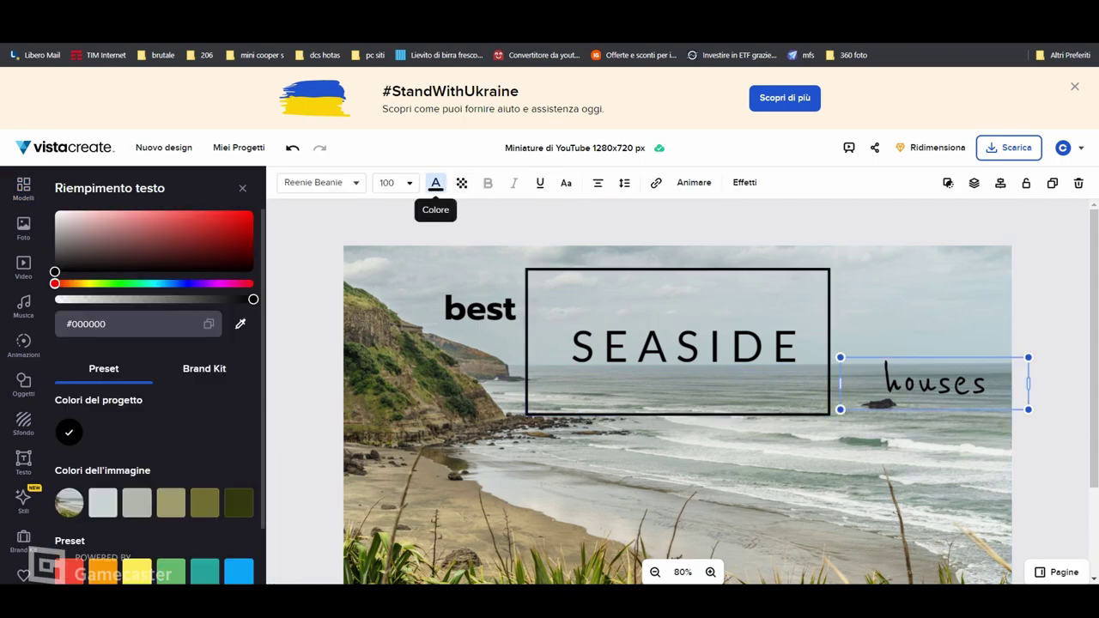
left_click_drag(245, 229, 233, 227)
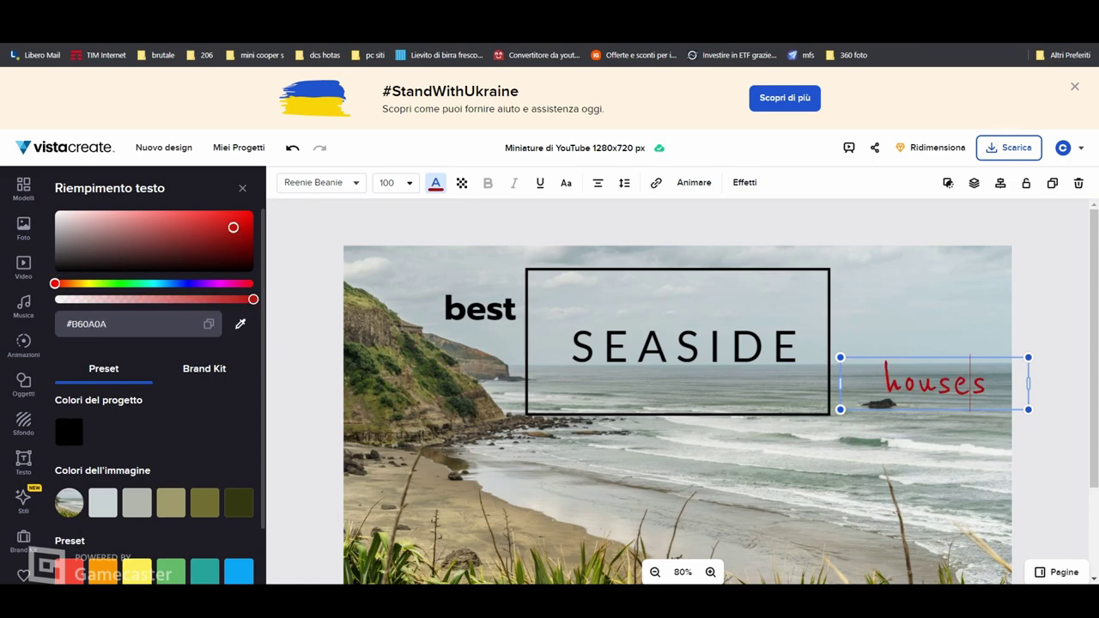
left_click_drag(253, 298, 121, 299)
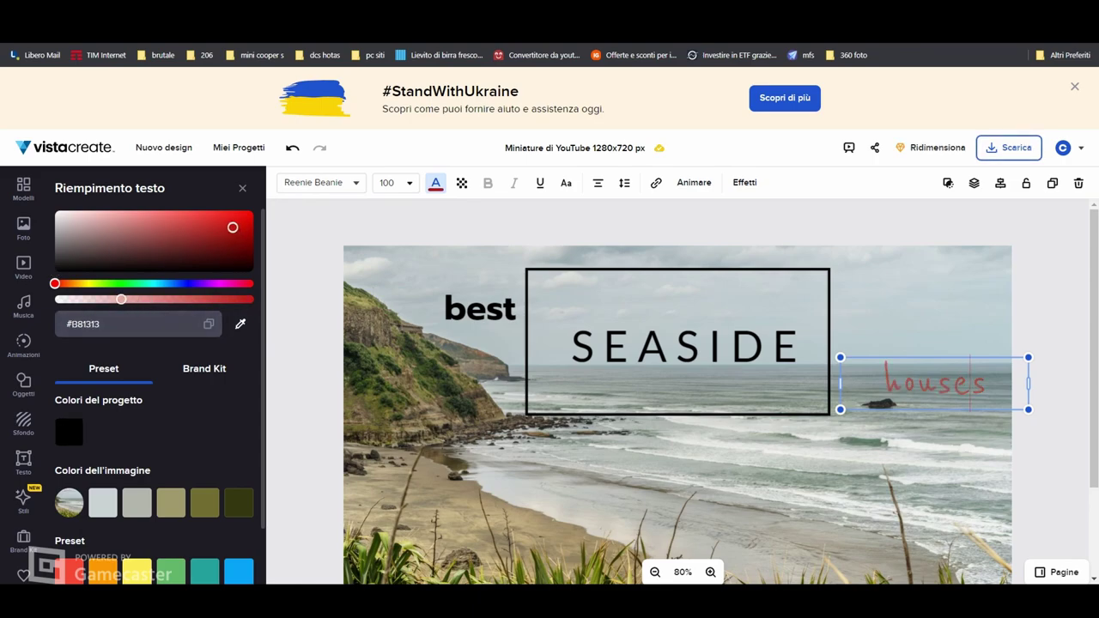
left_click(110, 283)
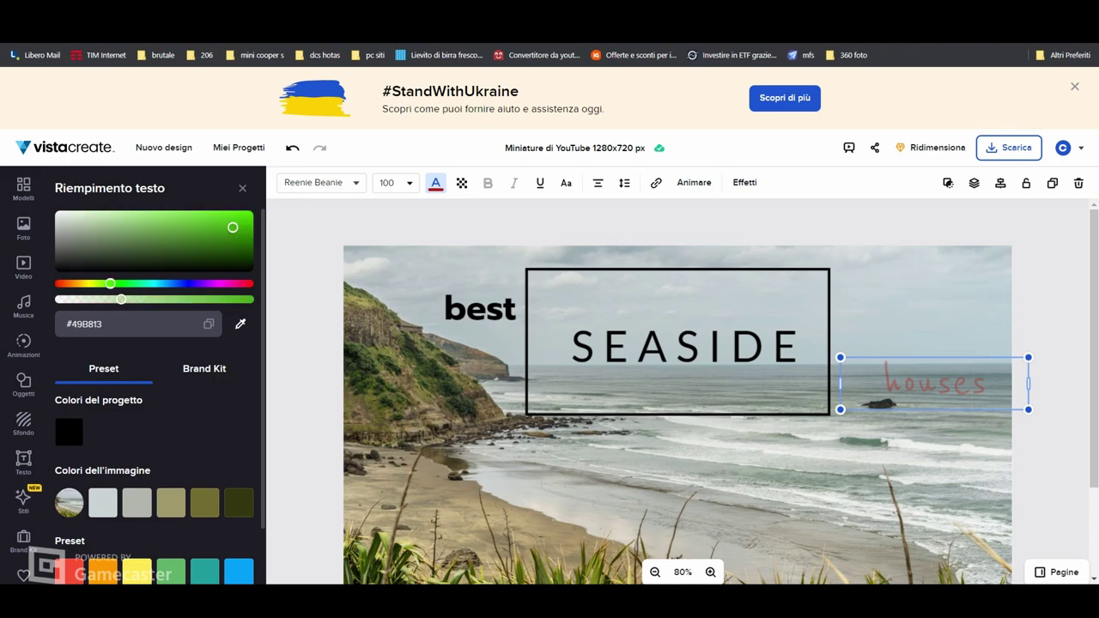
left_click_drag(110, 284, 54, 284)
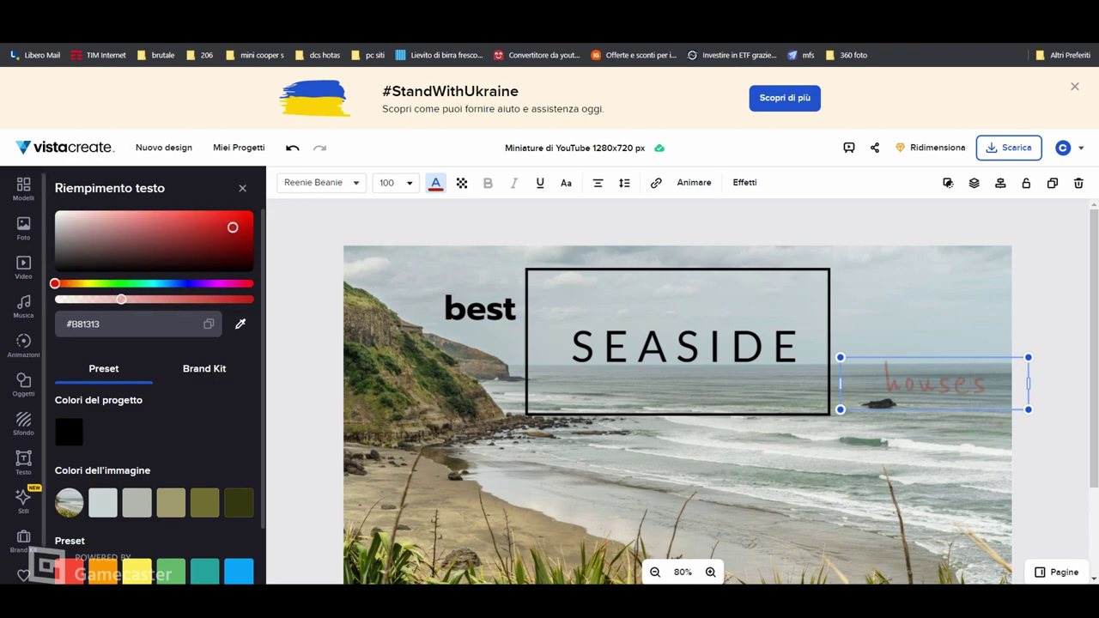
left_click(242, 188)
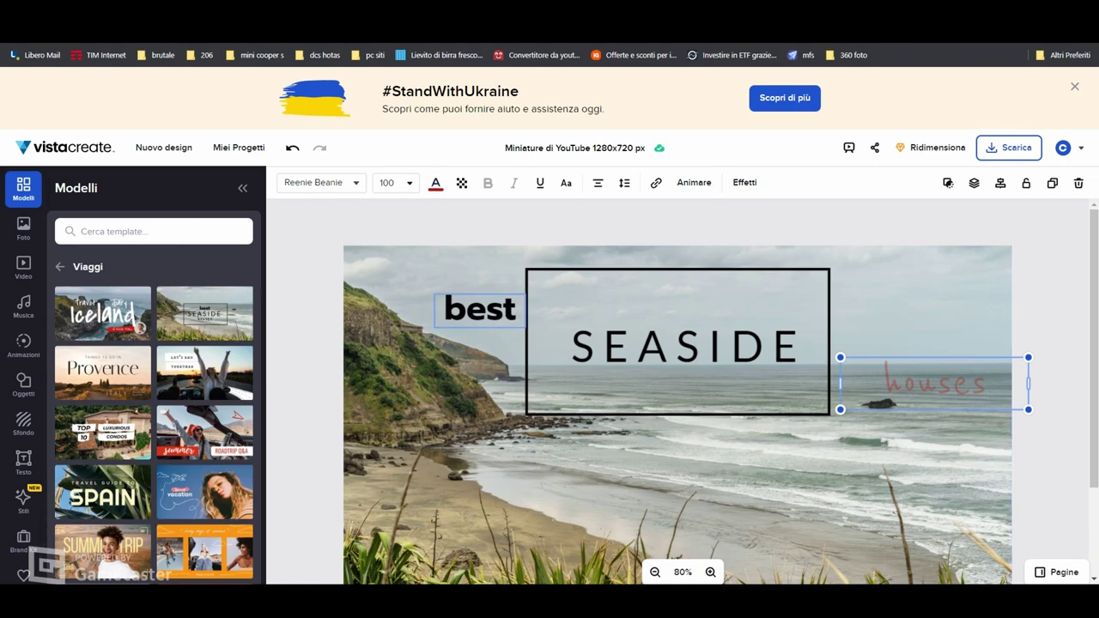
Enlarge the "best" text to size 106 and rotate it 90 degrees clockwise
left_click(480, 310)
left_click_drag(434, 328, 375, 350)
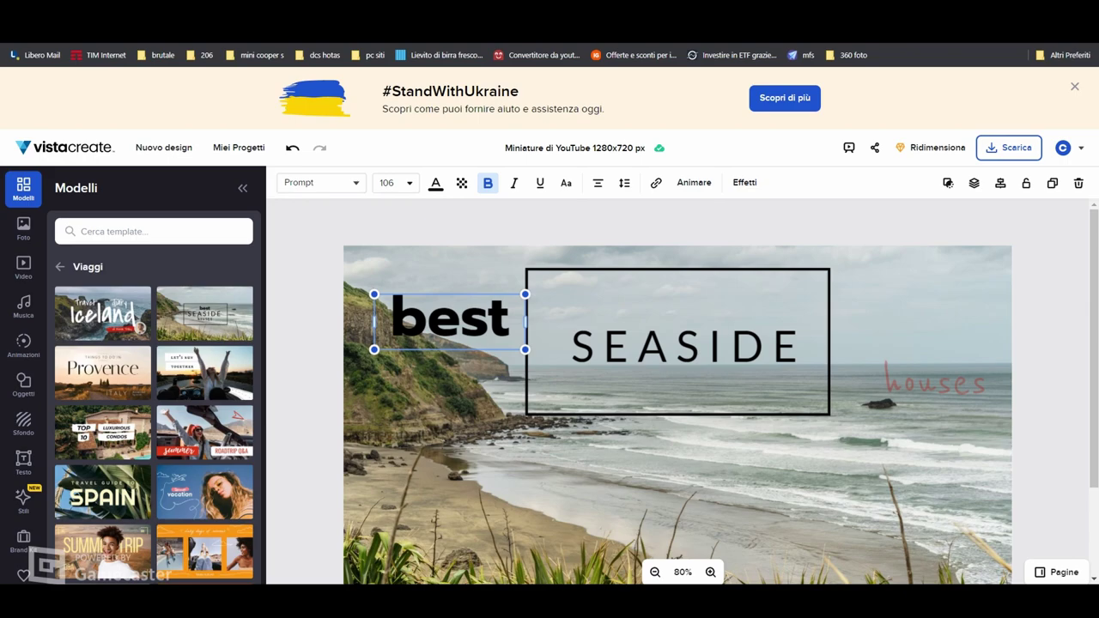
left_click_drag(524, 293, 477, 398)
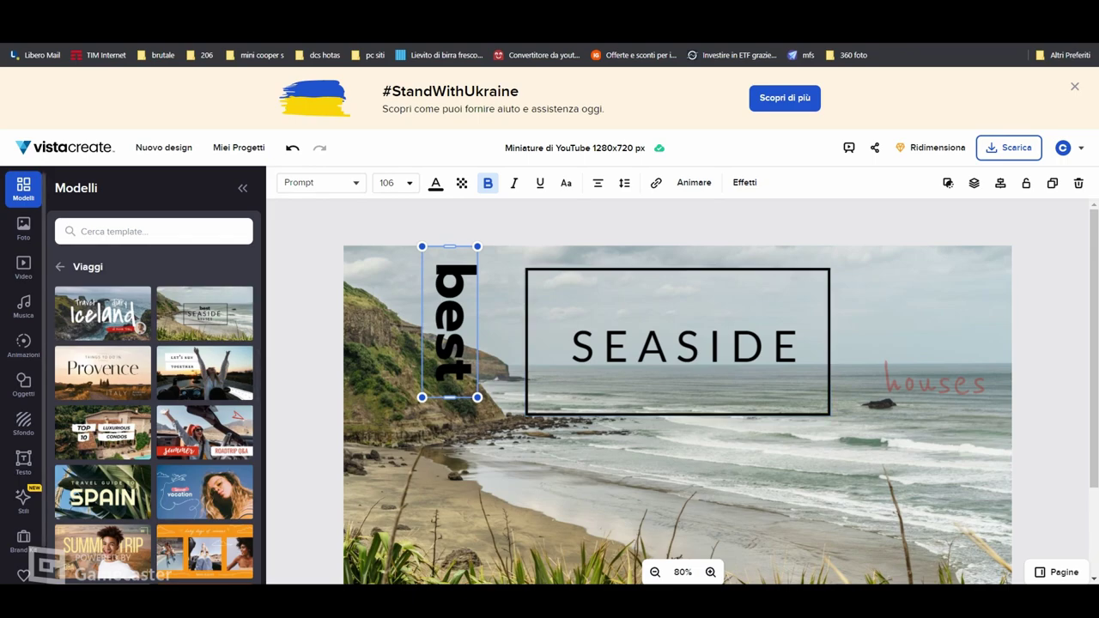
Add the Facebook logo from the Social media objects, shrink it and place it just below the vertical "best" text
left_click(61, 267)
scroll(23, 344, "down", 1)
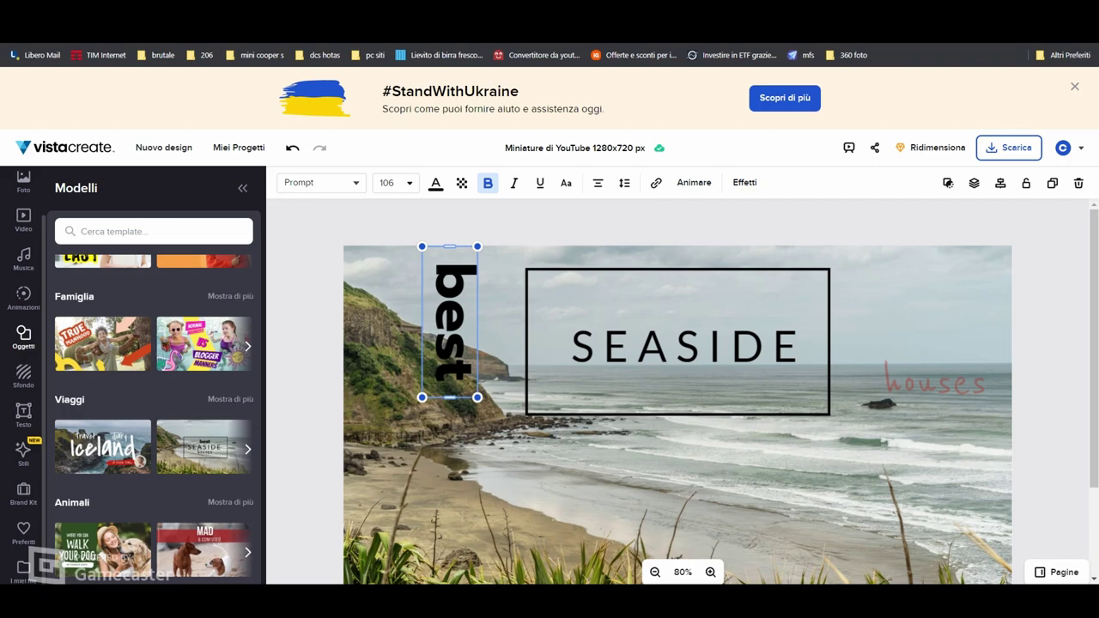
left_click(23, 337)
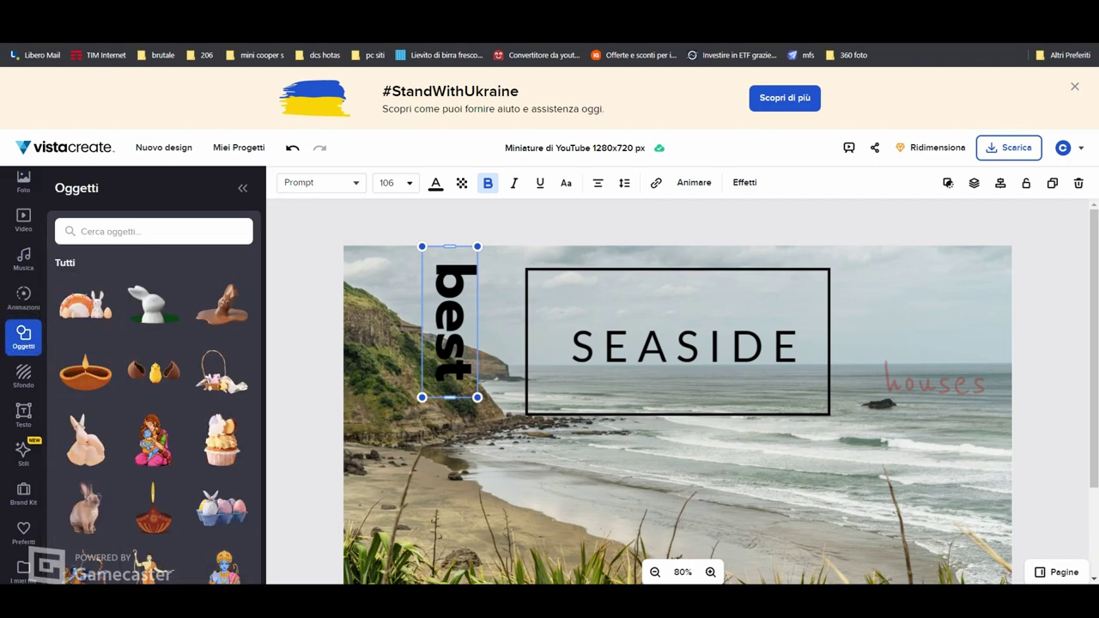
scroll(154, 401, "down", 4)
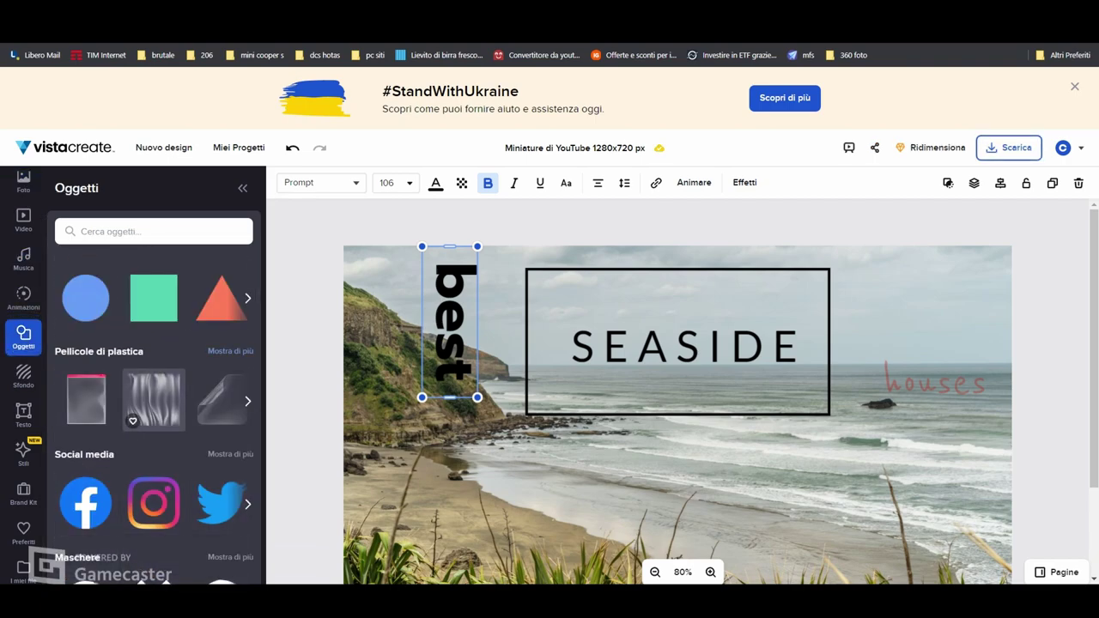
scroll(153, 400, "down", 3)
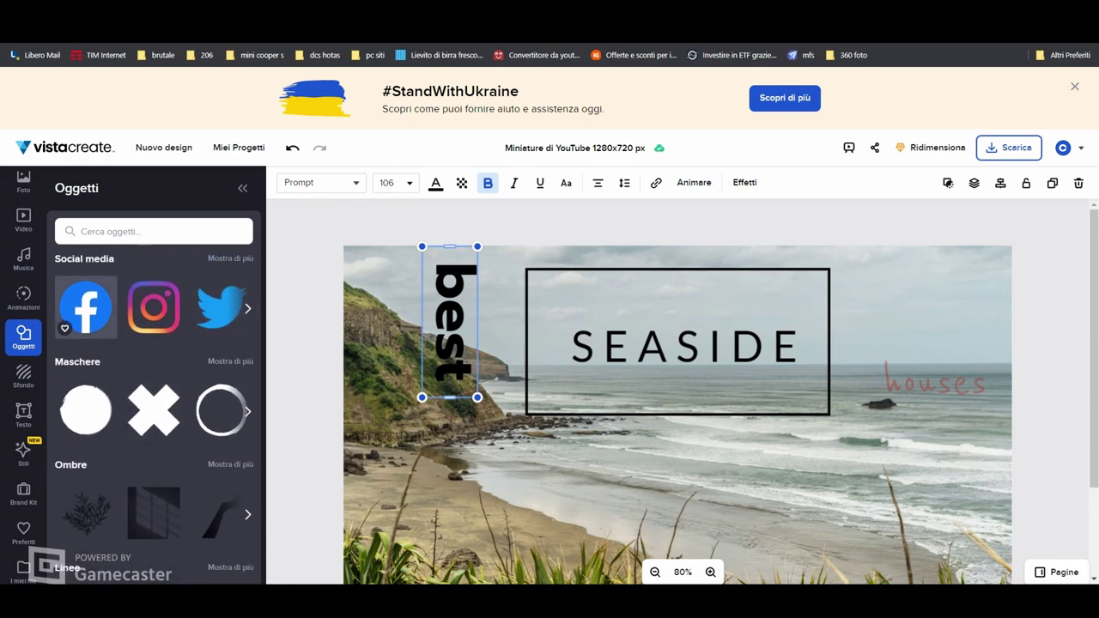
left_click(85, 307)
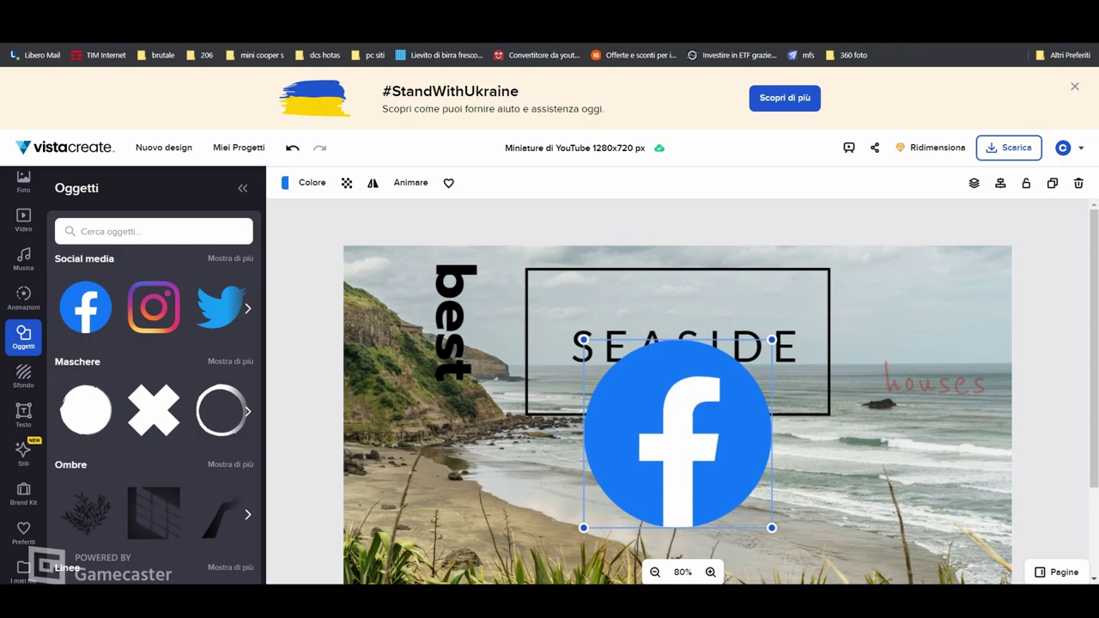
left_click_drag(716, 396, 655, 457)
left_click_drag(619, 492, 450, 420)
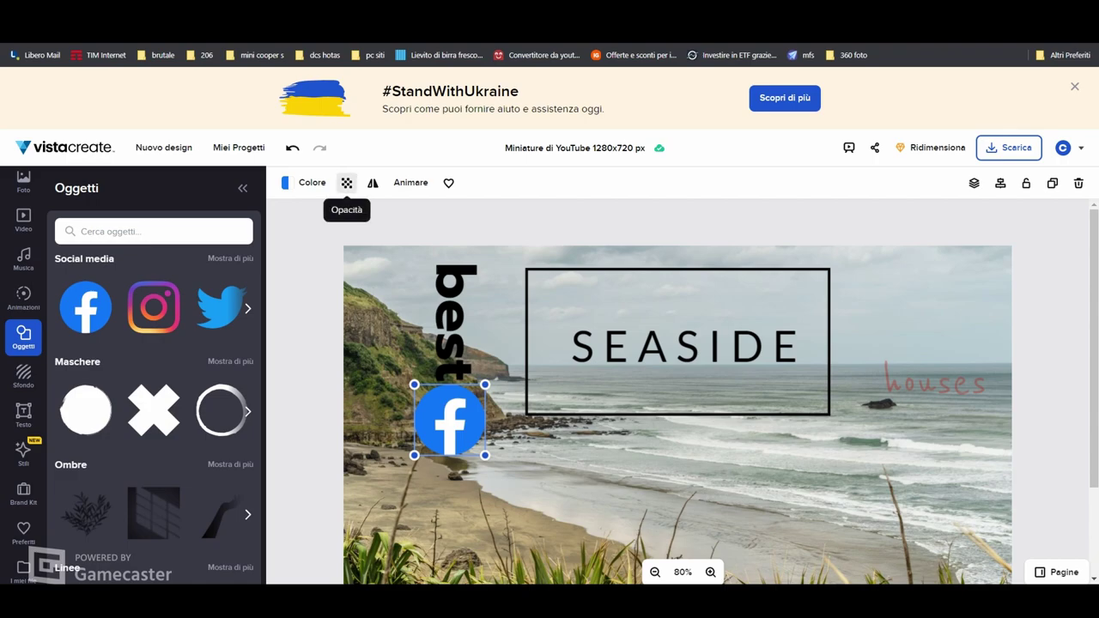
Recolour the white "f" of the Facebook logo to bright green #00E622, keeping the blue circle
left_click(347, 183)
mouse_move(425, 233)
left_mouse_down()
mouse_move(365, 232)
mouse_move(426, 233)
left_mouse_up()
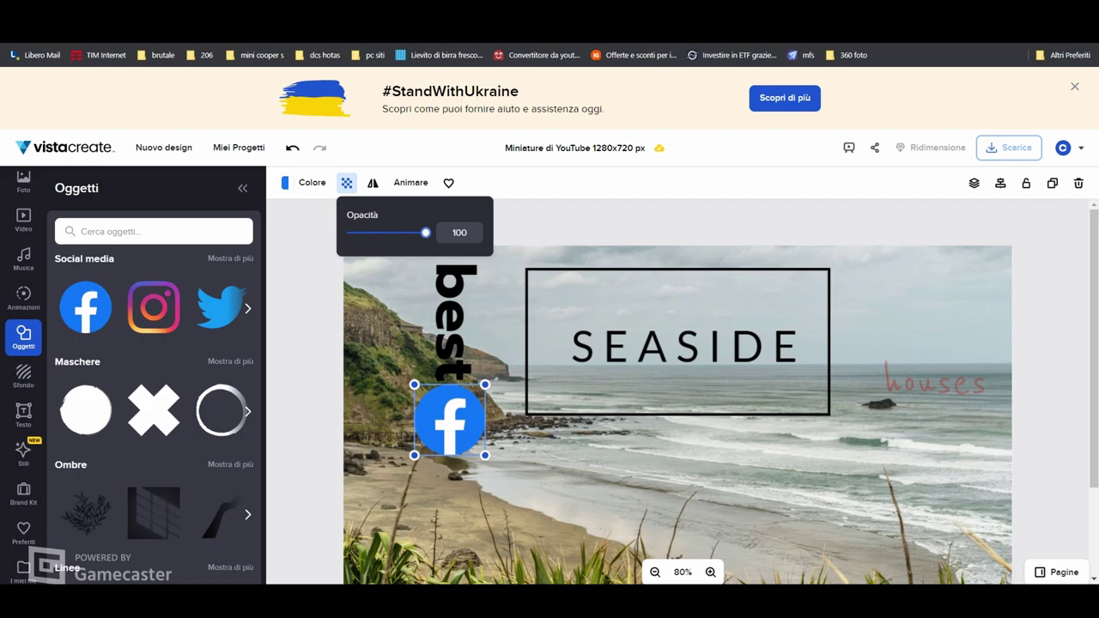
left_click(307, 182)
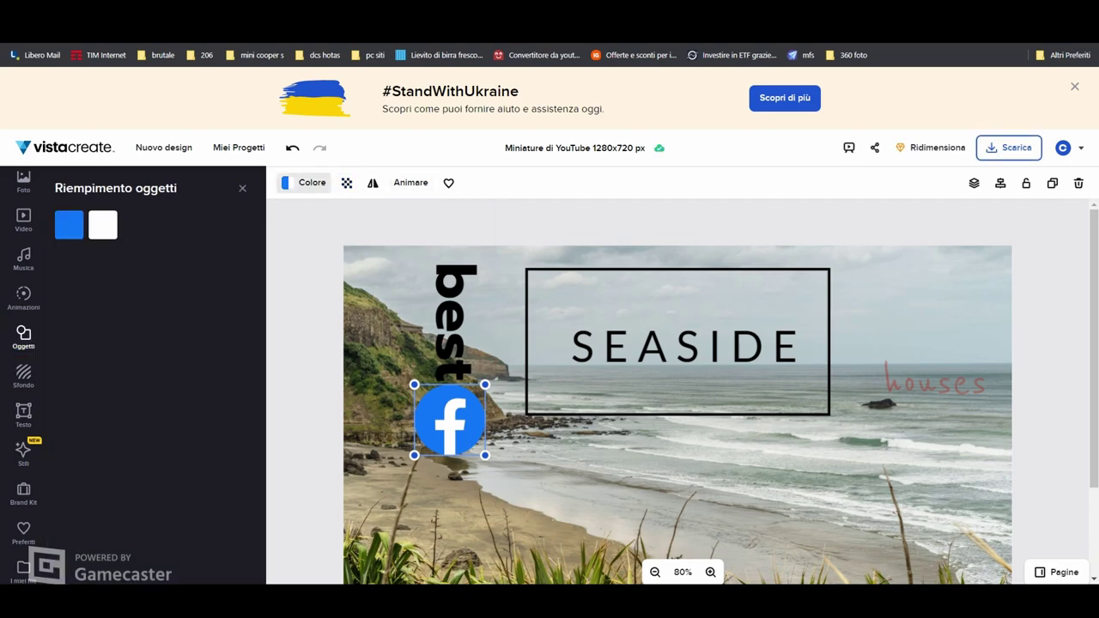
left_click(102, 224)
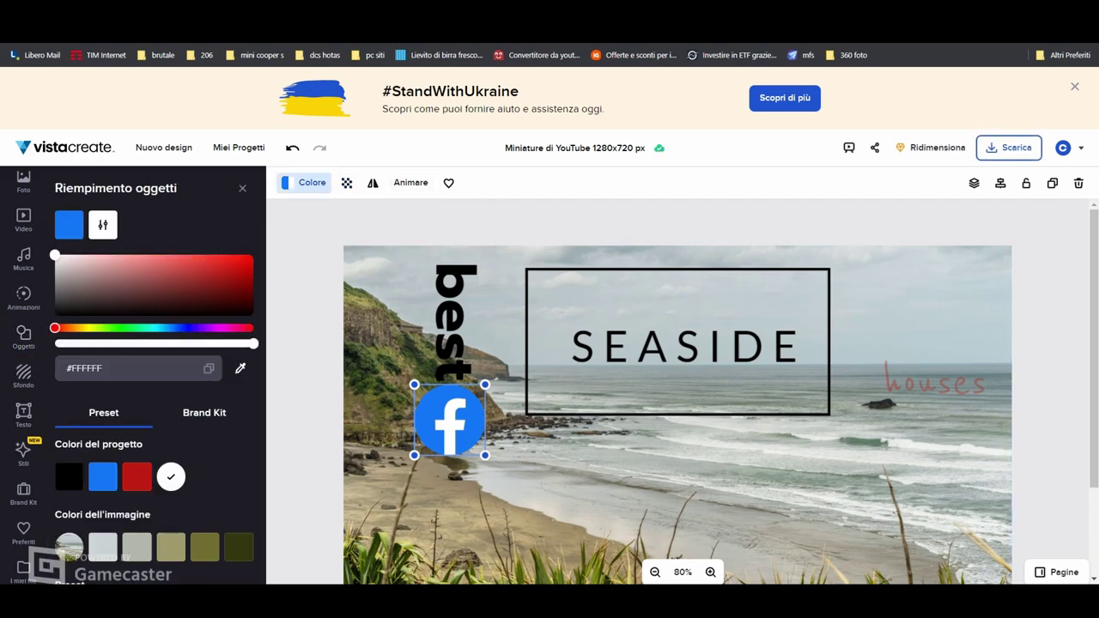
left_click(209, 280)
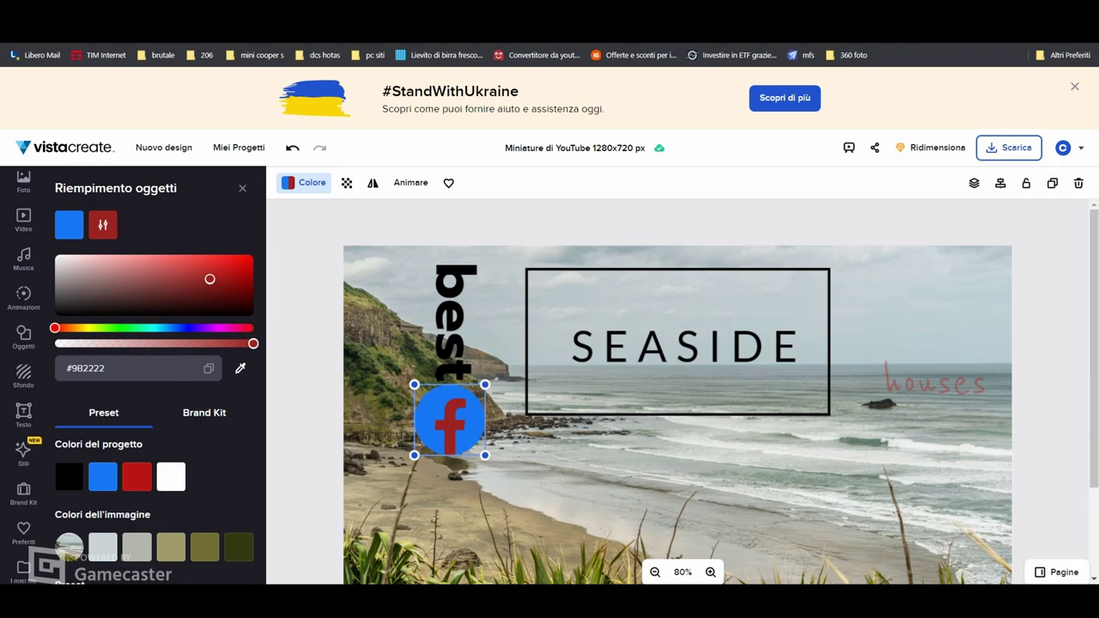
left_click(121, 287)
left_click(125, 328)
mouse_move(120, 286)
left_mouse_down()
mouse_move(228, 256)
mouse_move(253, 260)
left_mouse_up()
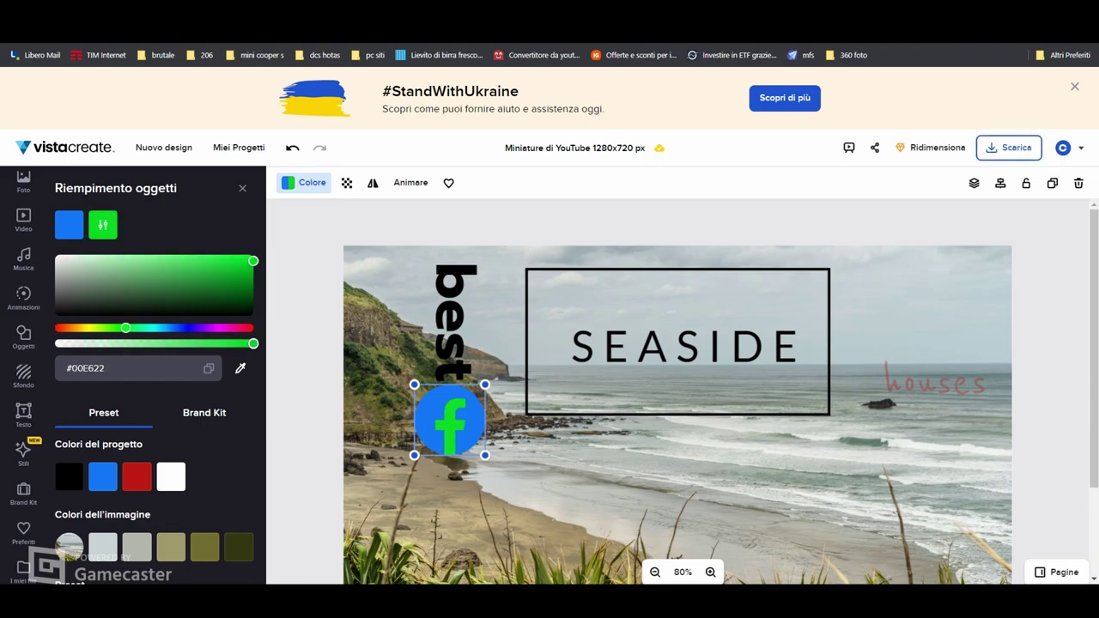
left_click(242, 188)
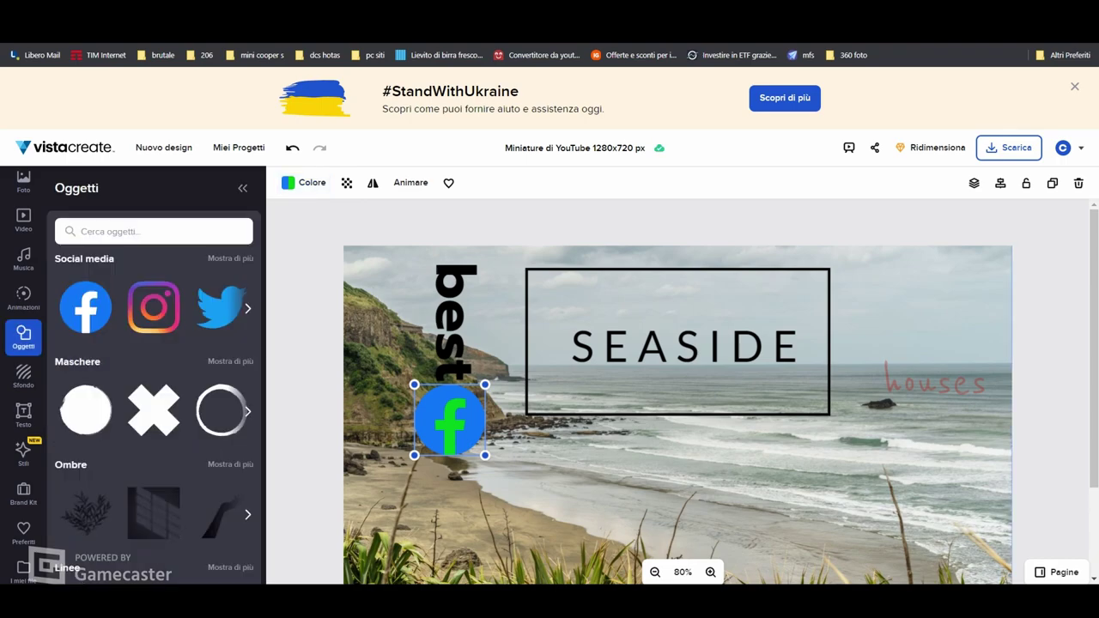
Add the orange and white outlined arrow from the Arrows objects, shrink it, rotate it to point straight up and place it beside the Facebook logo
scroll(155, 412, "down", 5)
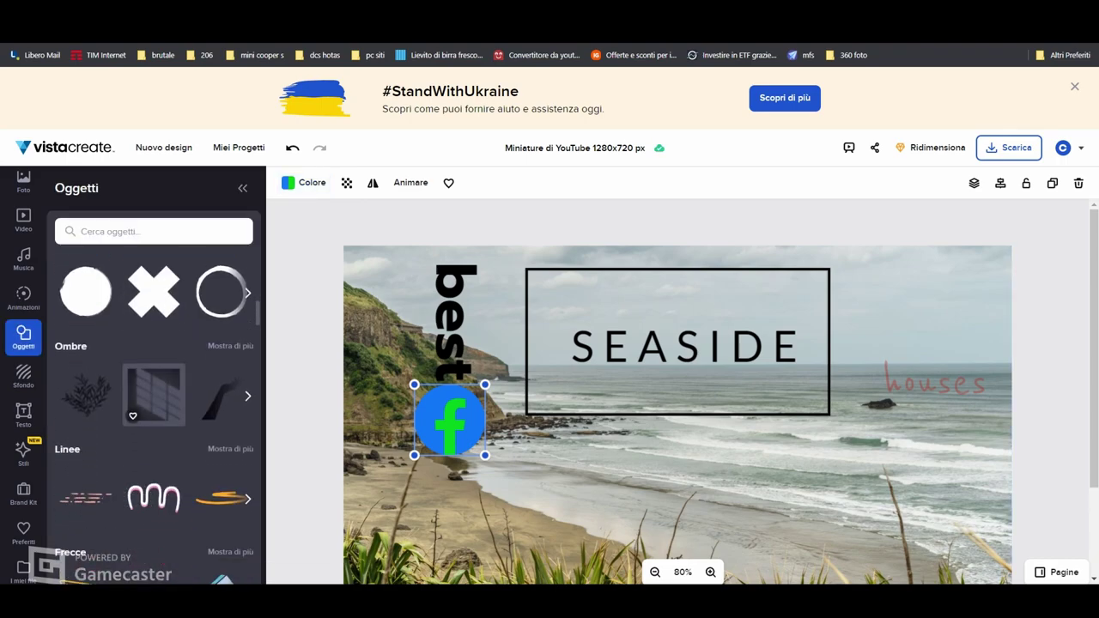
scroll(86, 327, "down", 3)
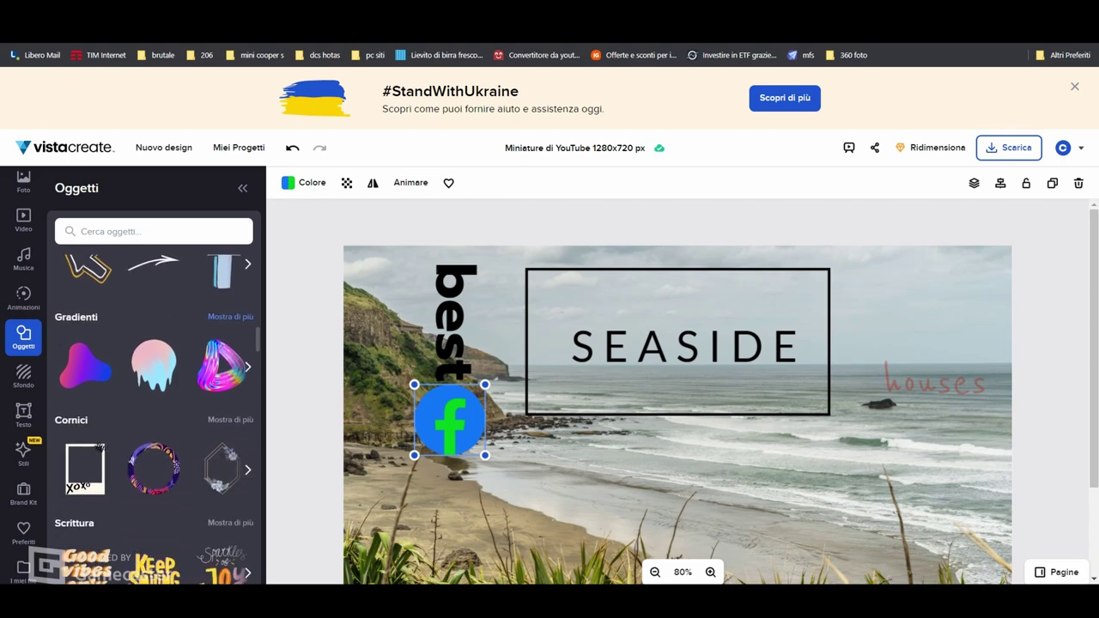
scroll(86, 327, "up", 1)
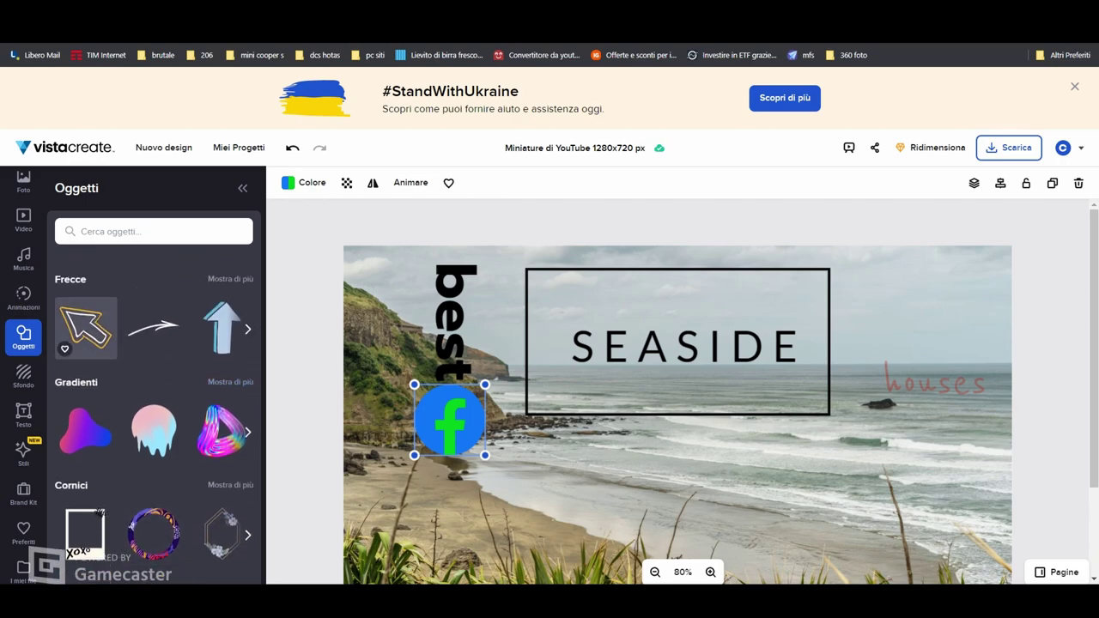
left_click(86, 328)
left_click_drag(644, 417, 639, 467)
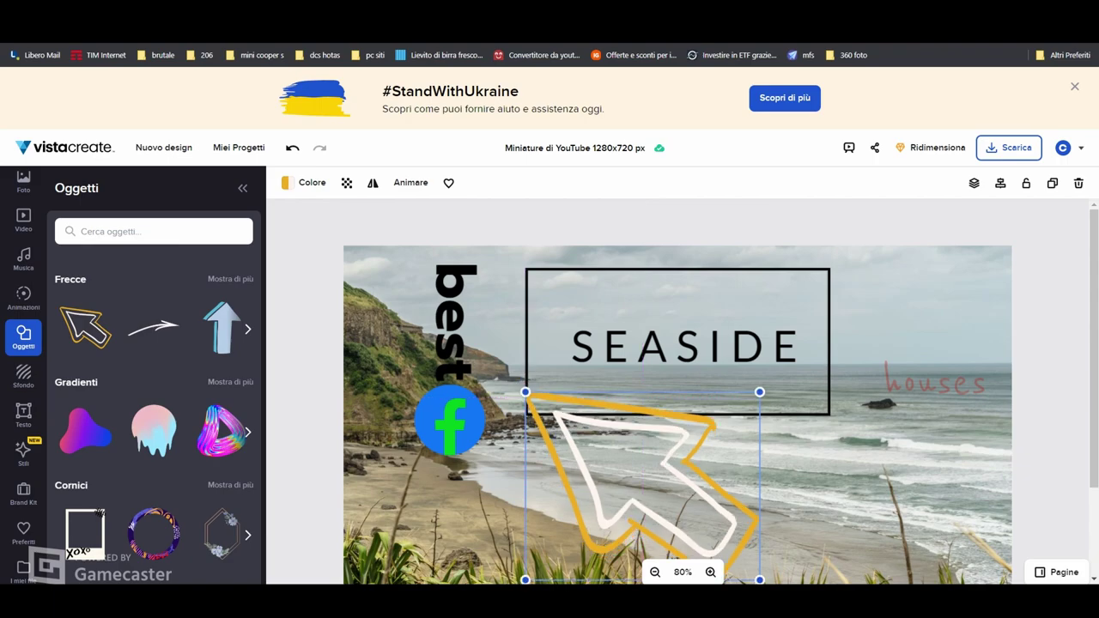
left_click_drag(525, 392, 678, 403)
left_click_drag(679, 481, 588, 421)
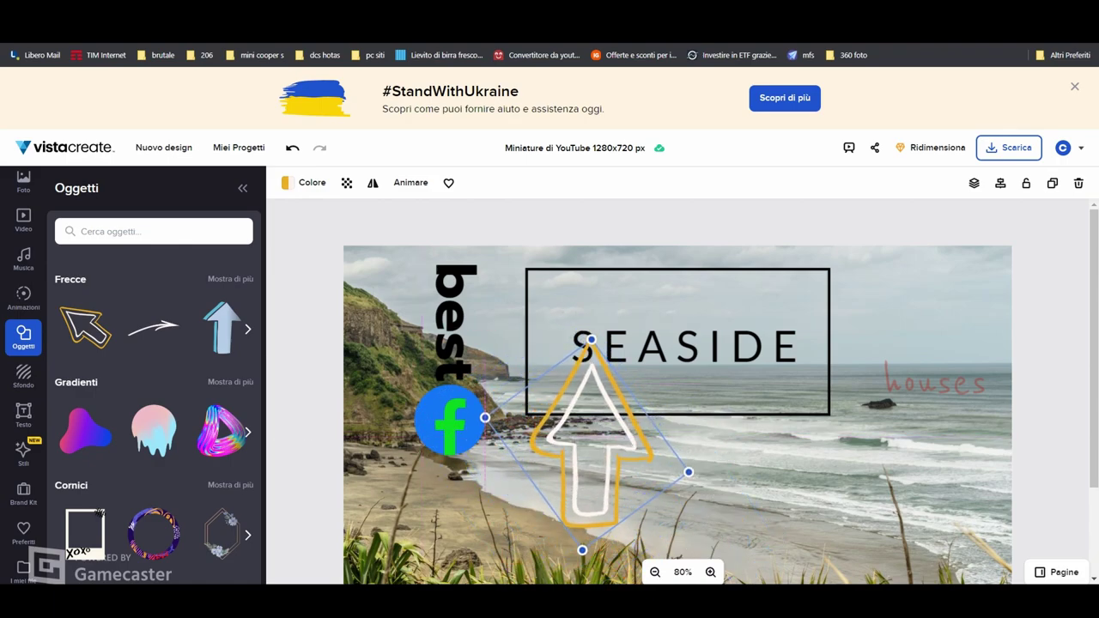
left_click(730, 481)
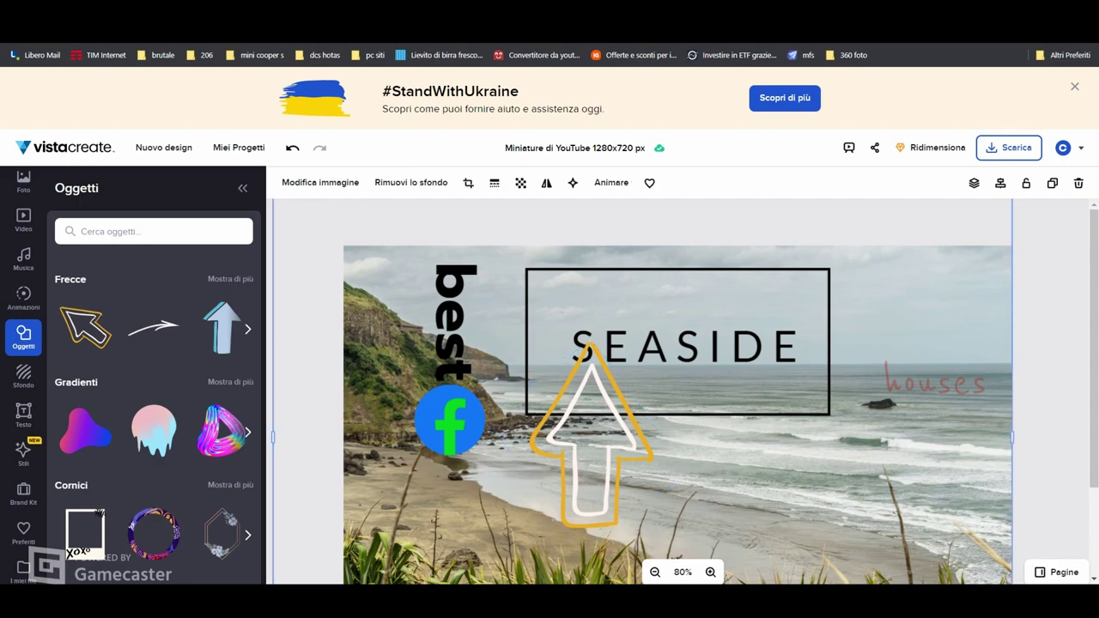
left_click(305, 353)
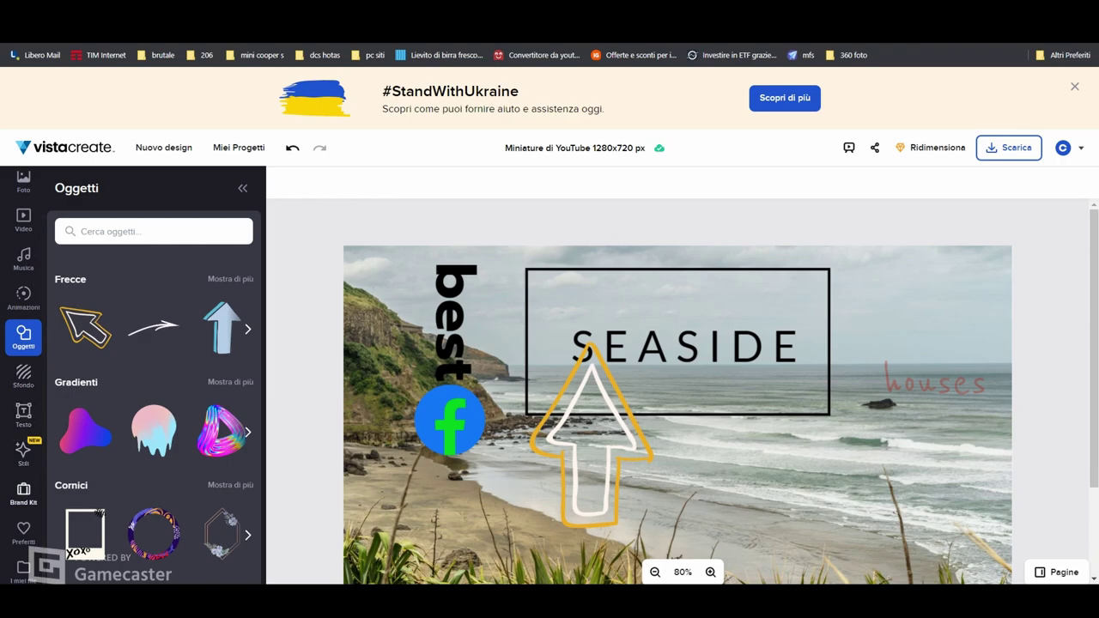
Examine the available text styles, project styles, Brand Kit, favourites and uploaded files
left_click(23, 413)
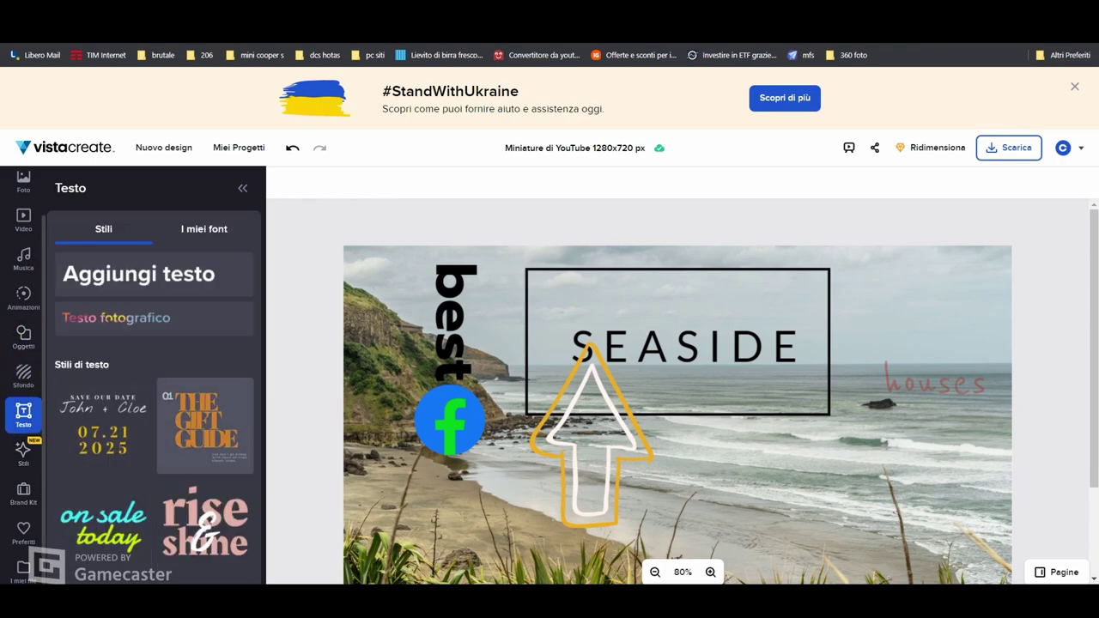
scroll(155, 412, "down", 15)
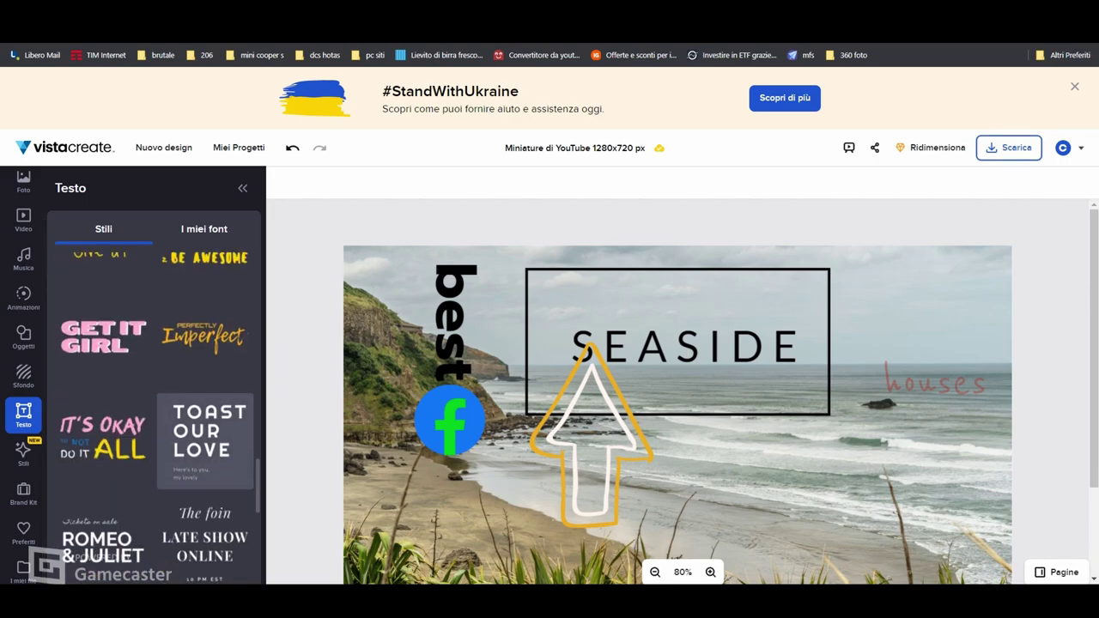
scroll(152, 412, "down", 10)
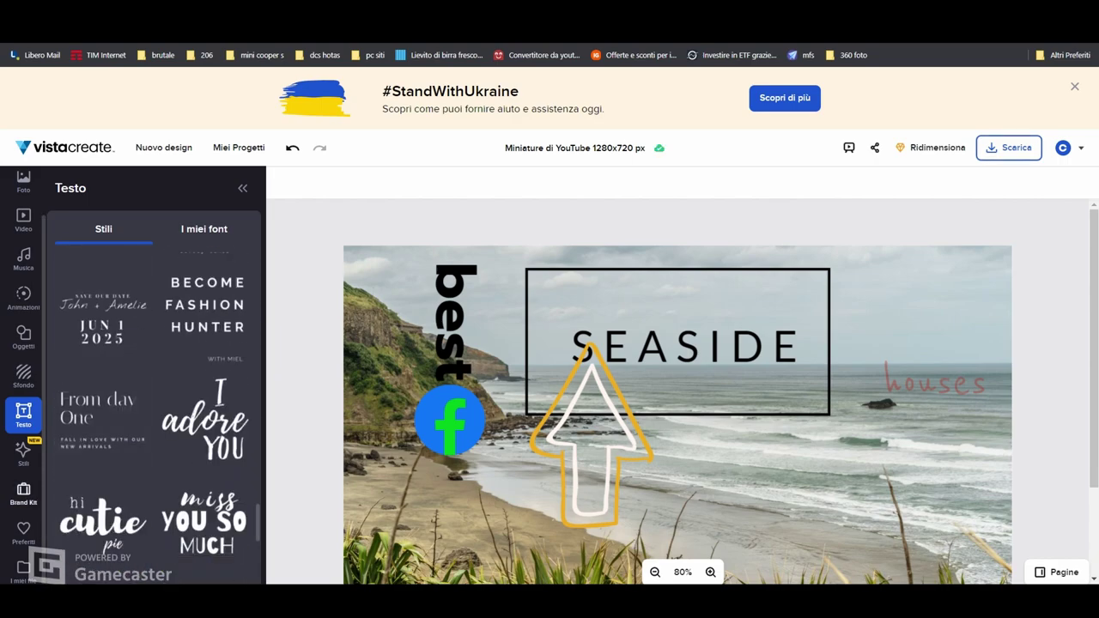
left_click(23, 450)
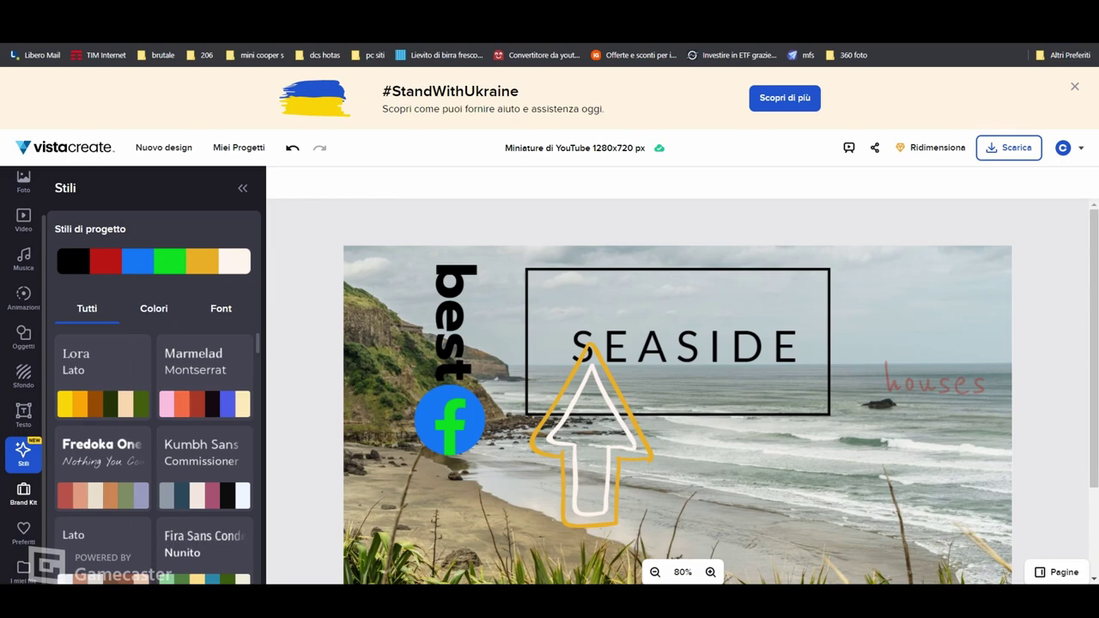
left_click(23, 493)
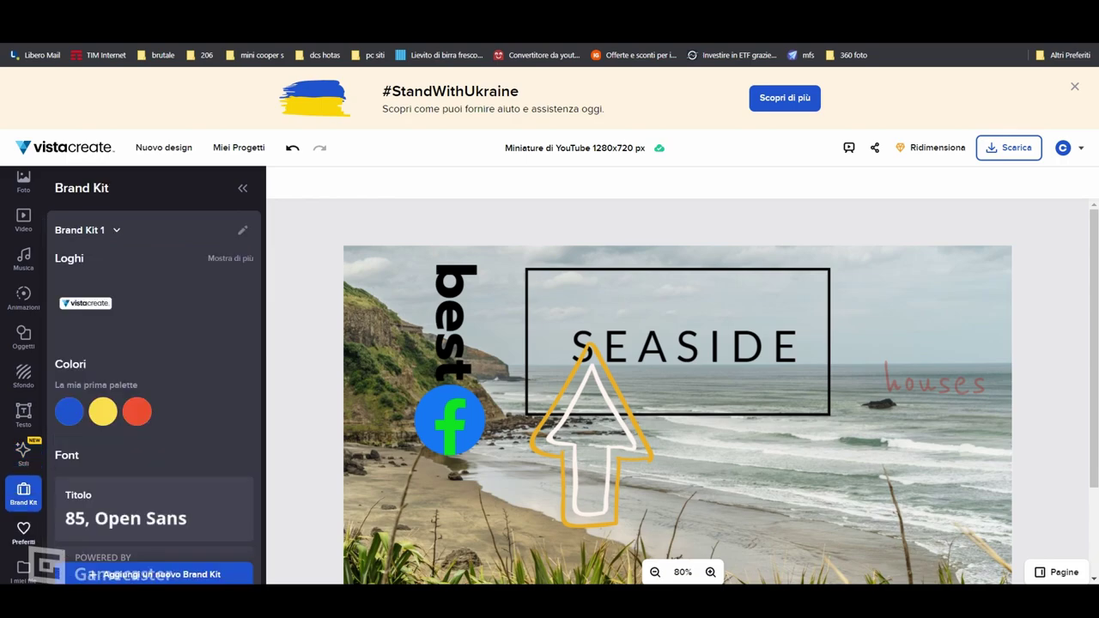
left_click(24, 532)
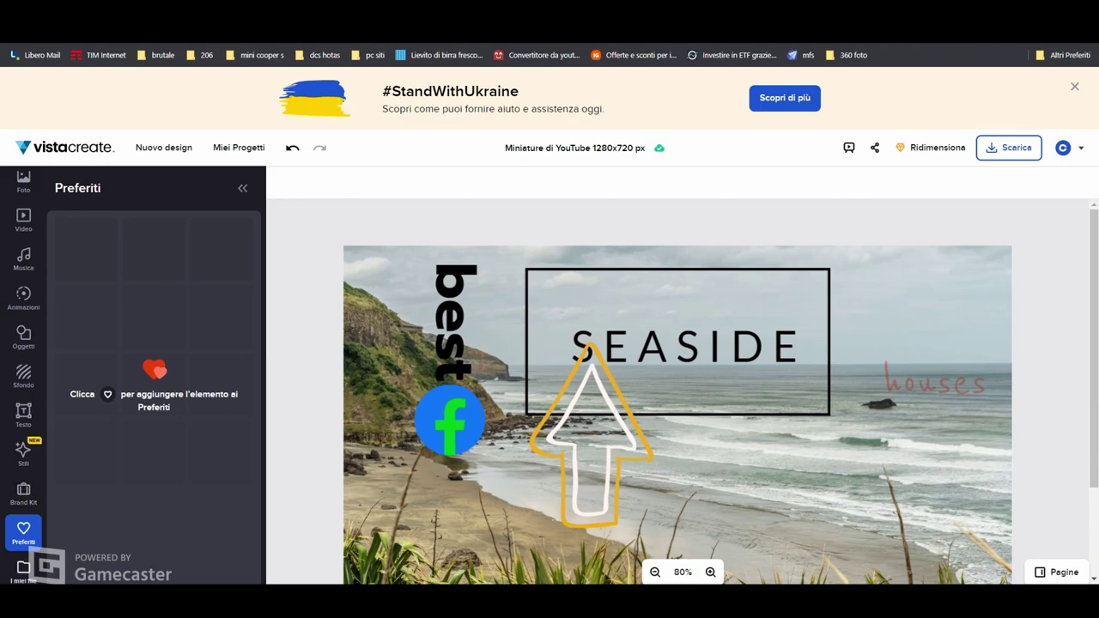
left_click(23, 570)
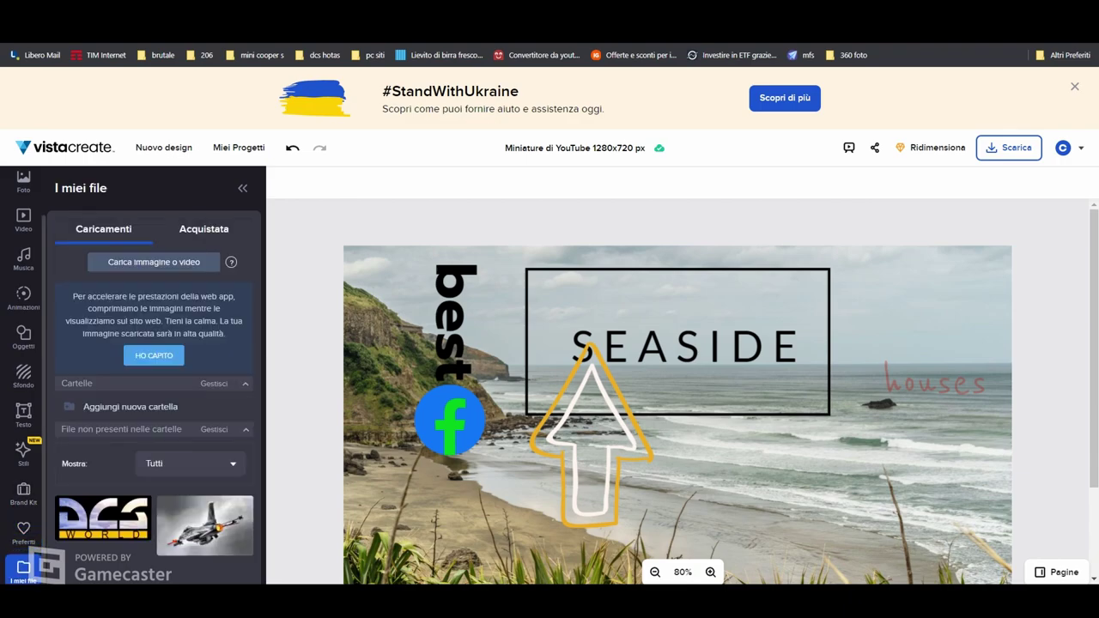
Insert the trending video of the man in a yellow shirt giving a thumbs up, trimming its end to roughly half its length
left_click(23, 219)
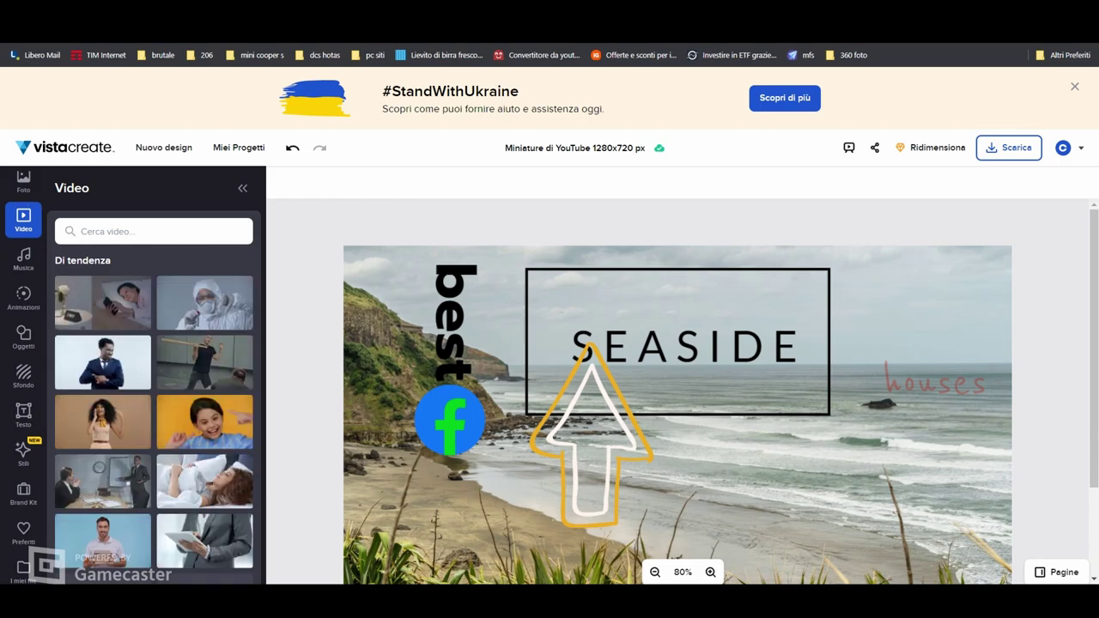
scroll(153, 412, "down", 2)
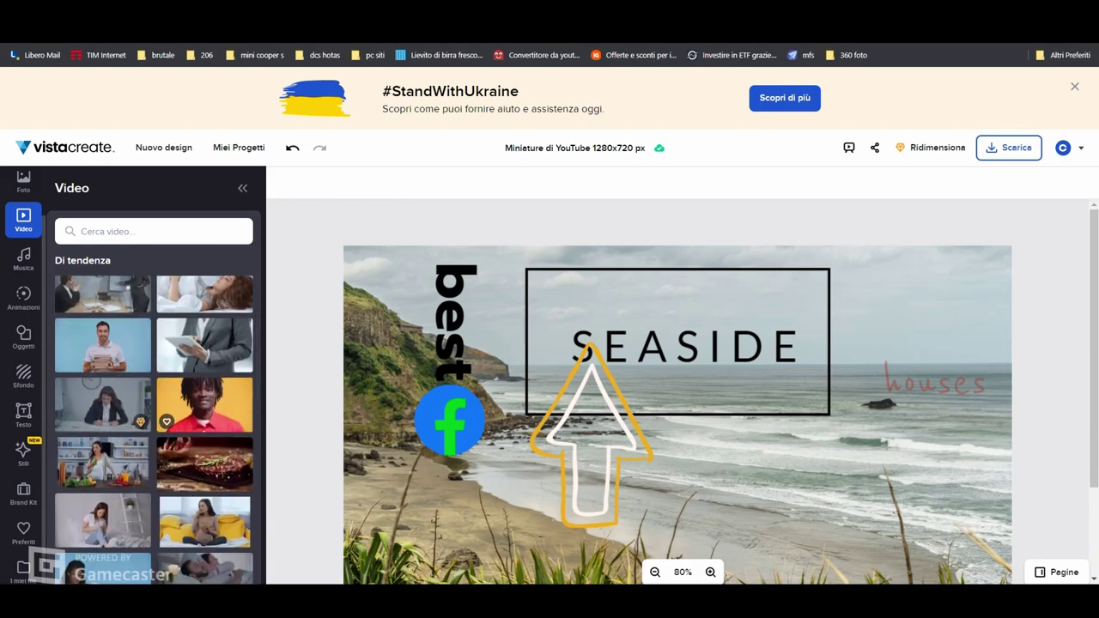
scroll(154, 429, "down", 3)
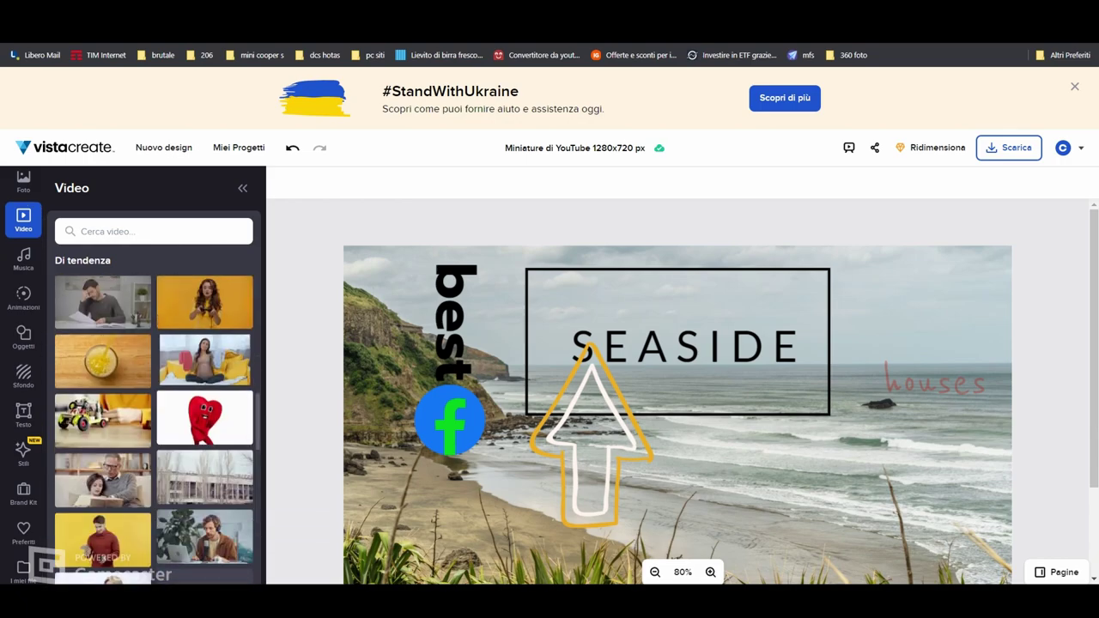
scroll(154, 429, "down", 2)
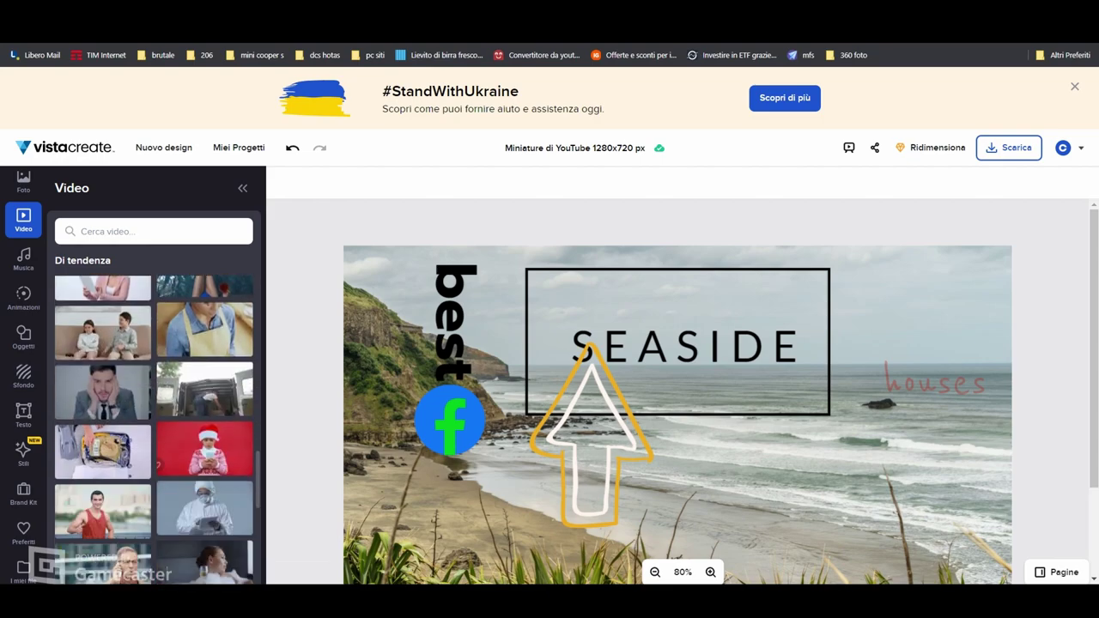
scroll(204, 429, "down", 2)
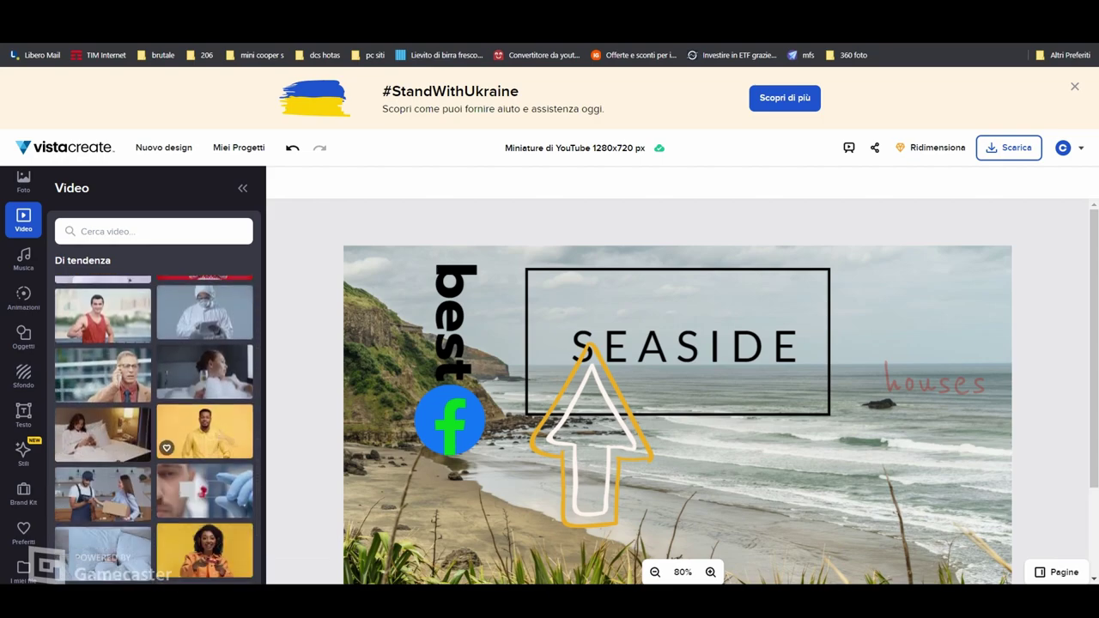
left_click(204, 431)
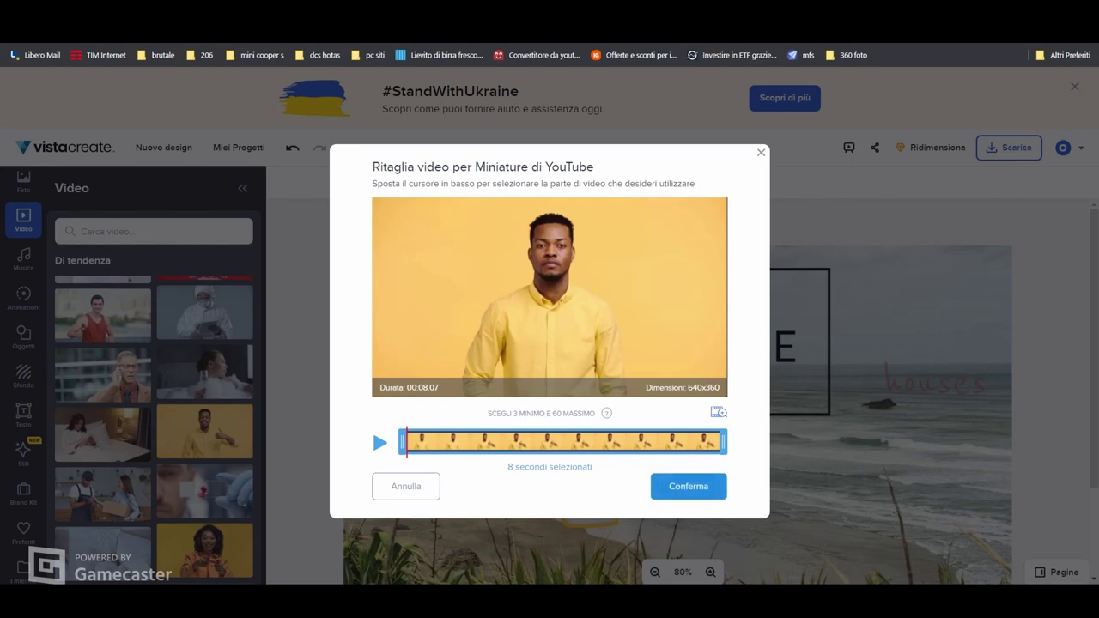
left_click_drag(722, 442, 577, 442)
left_click(688, 486)
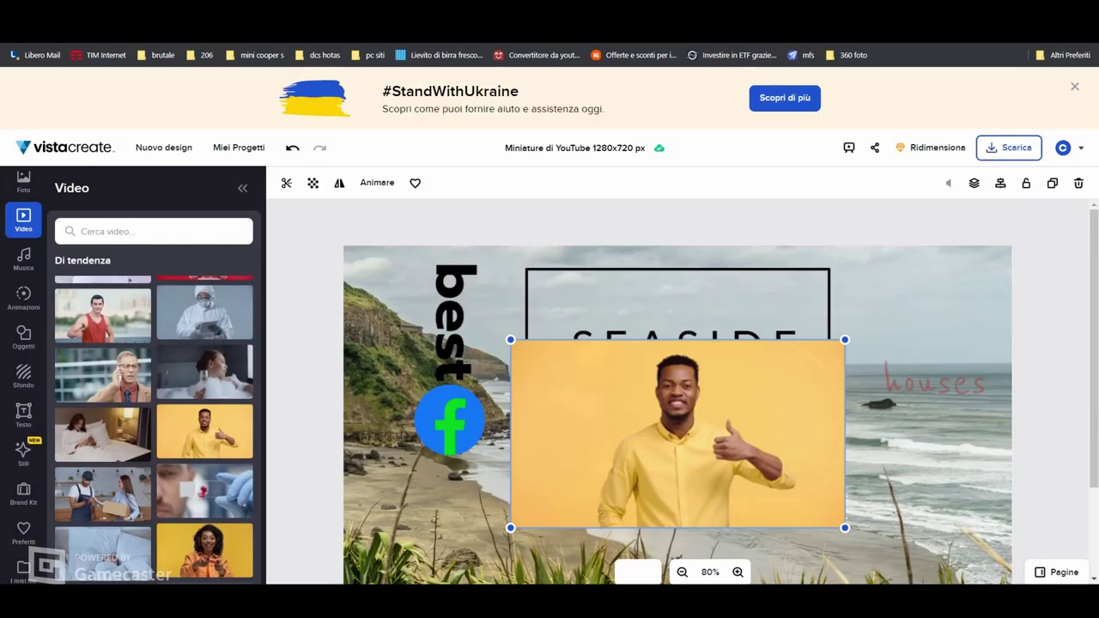
Shrink the video and place it above the "houses" text, with the upward arrow moved directly beneath it so that it points at the video
left_click_drag(670, 460, 523, 436)
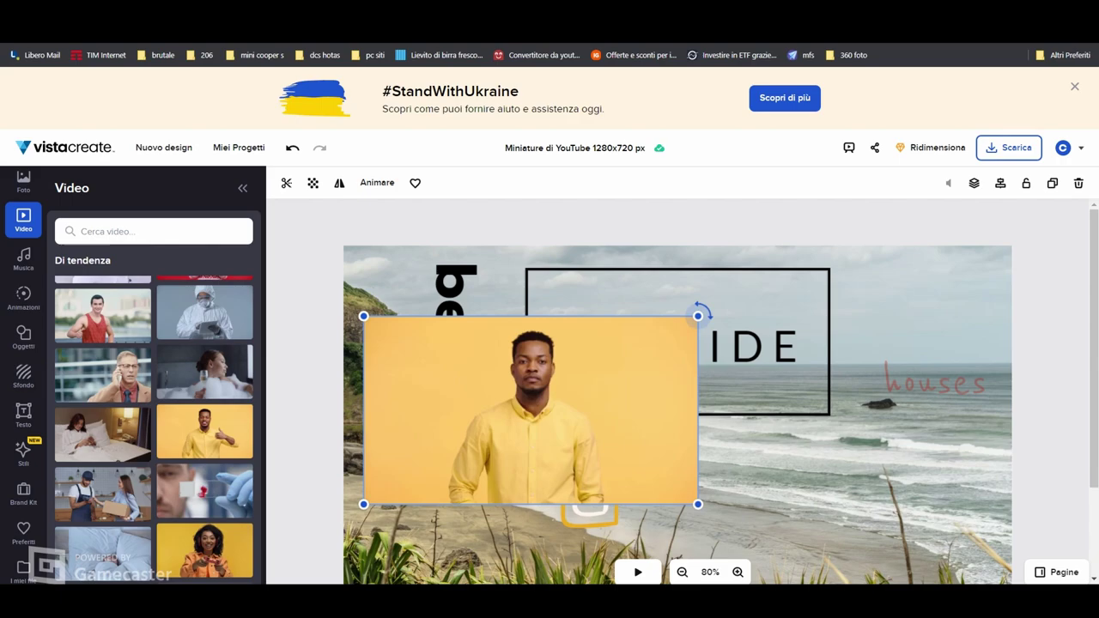
left_click_drag(364, 504, 572, 387)
left_click_drag(635, 351, 913, 304)
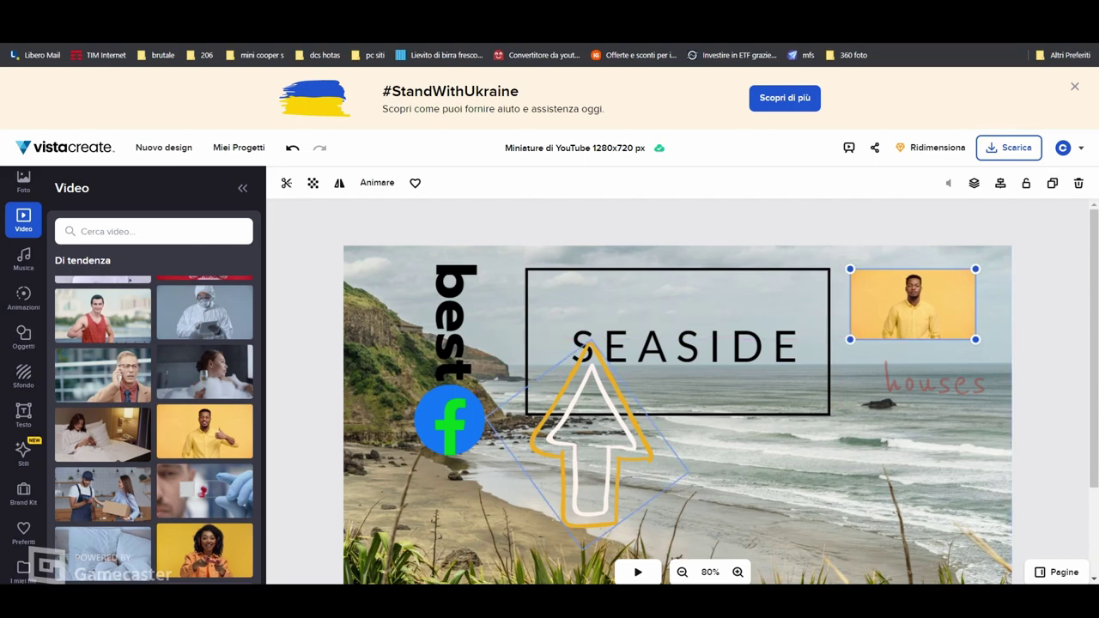
left_click_drag(593, 446, 925, 461)
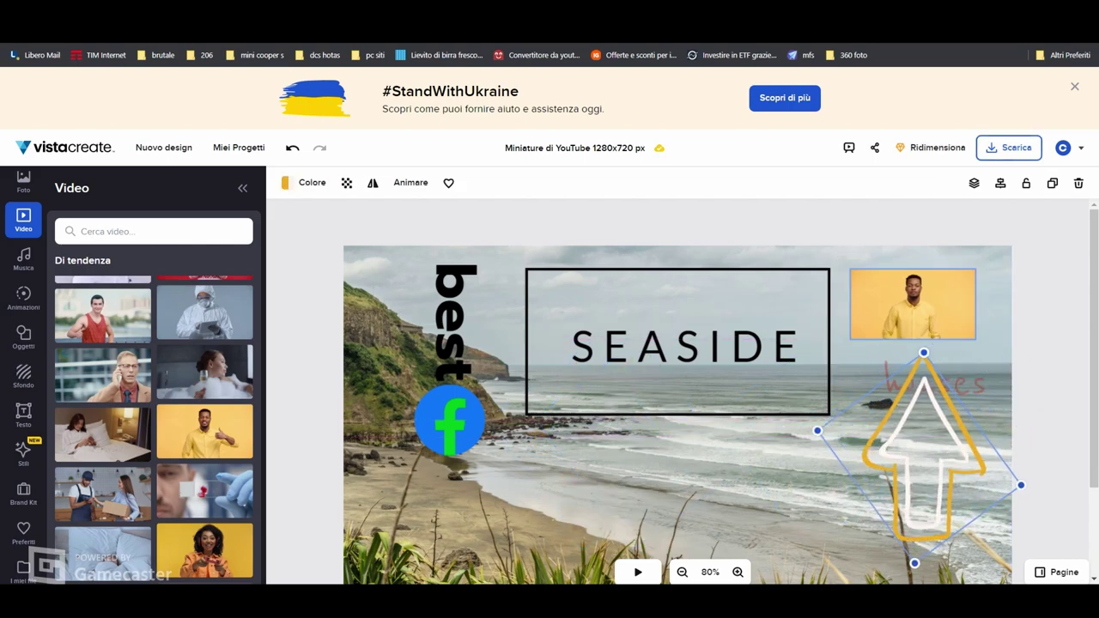
left_click(915, 306)
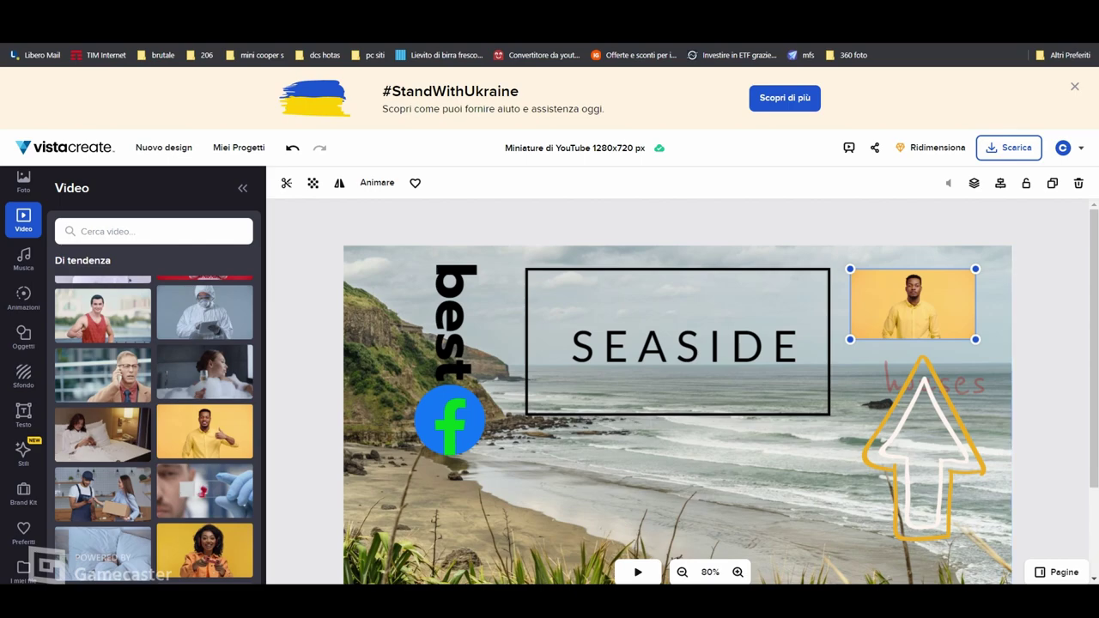
Open the design's download settings
scroll(23, 378, "up", 1)
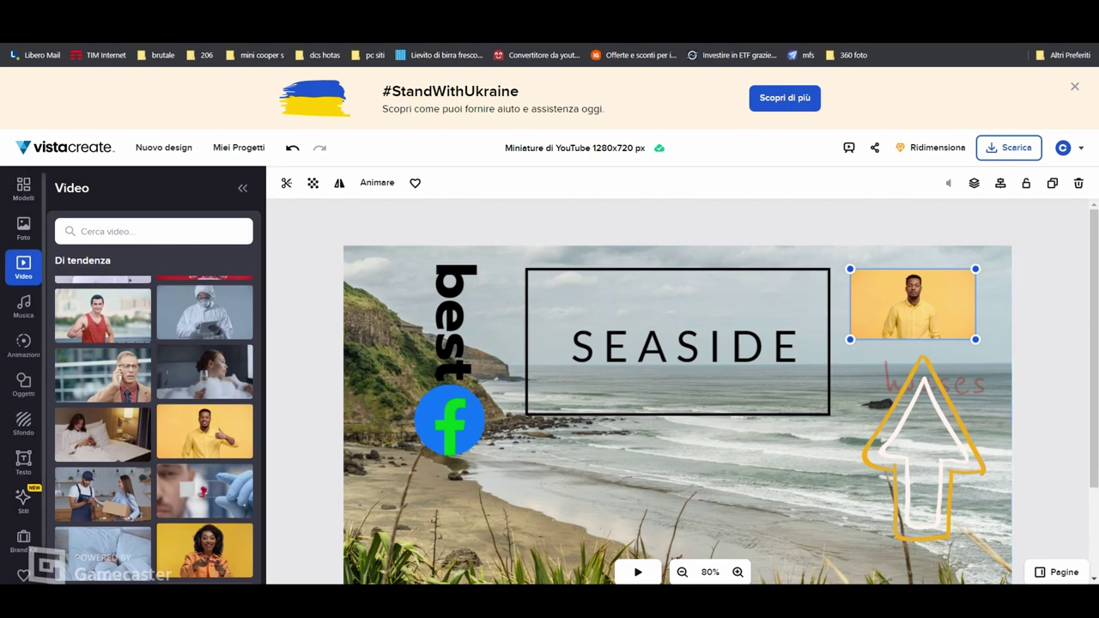
scroll(23, 344, "down", 1)
scroll(24, 361, "down", 1)
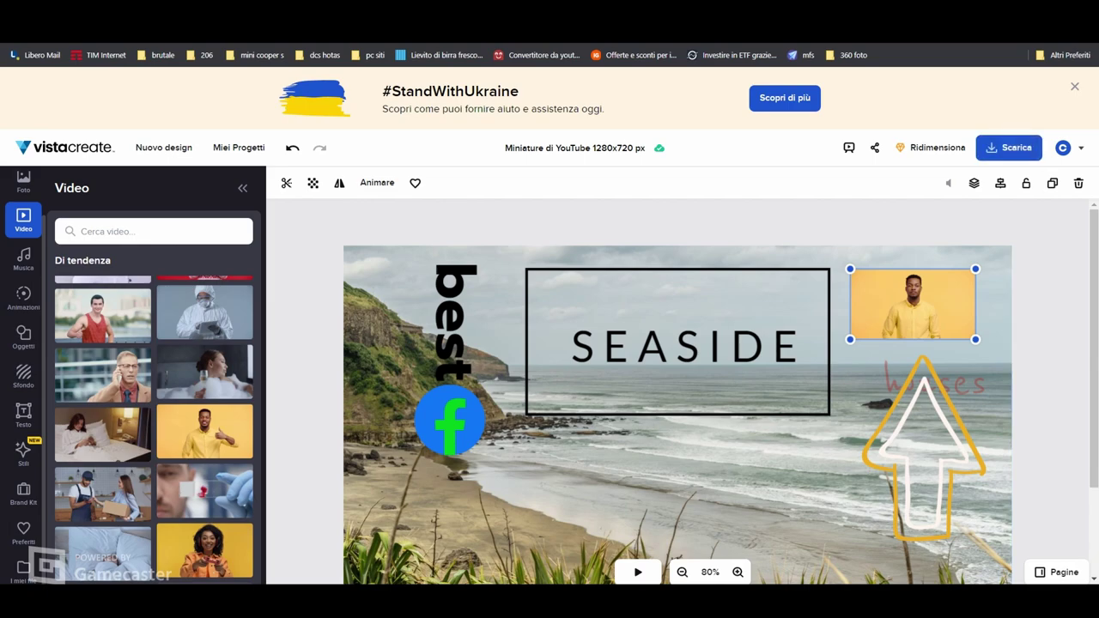
left_click(1009, 148)
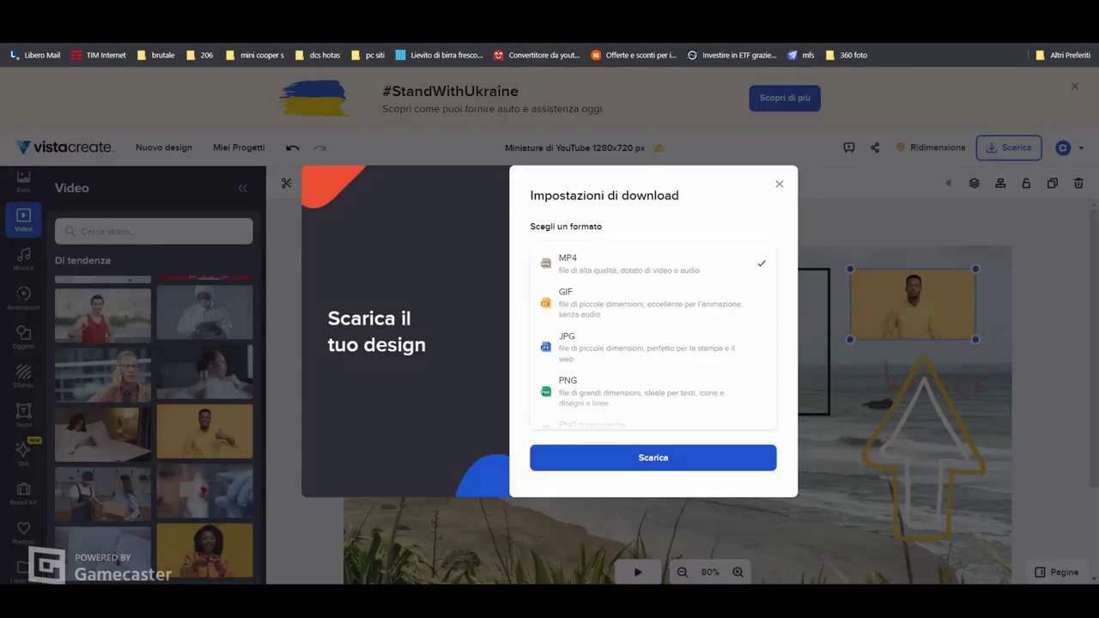